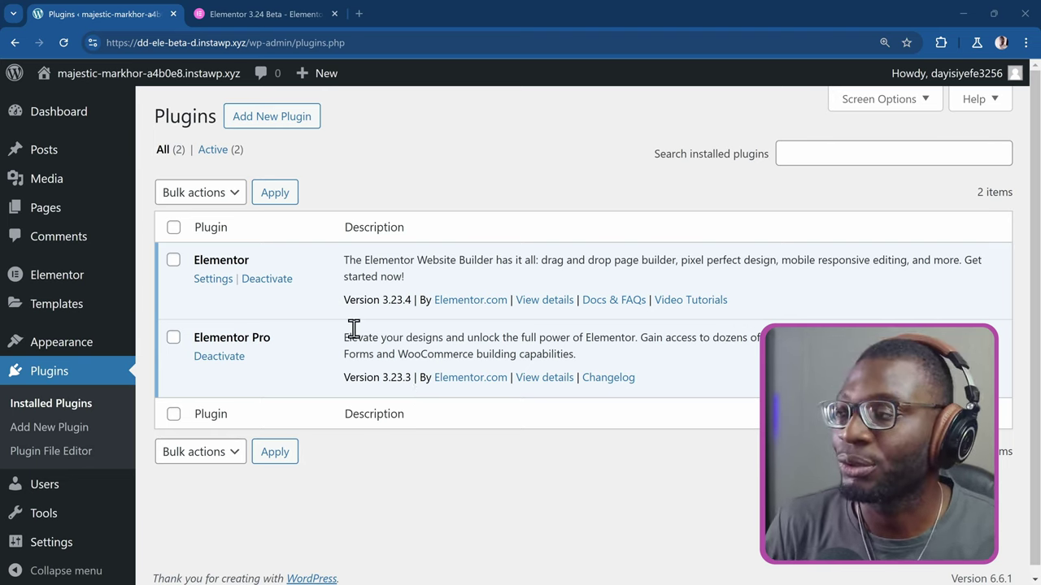
# Open the Media Library, view the wedding photo's attachment details, and close them.
pyautogui.click(70, 187)
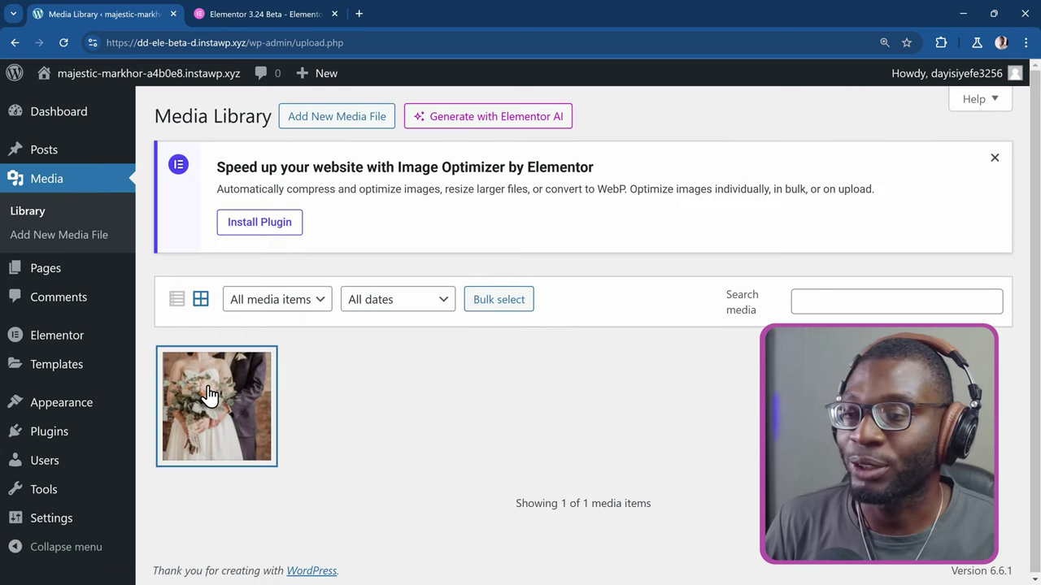
pyautogui.click(210, 393)
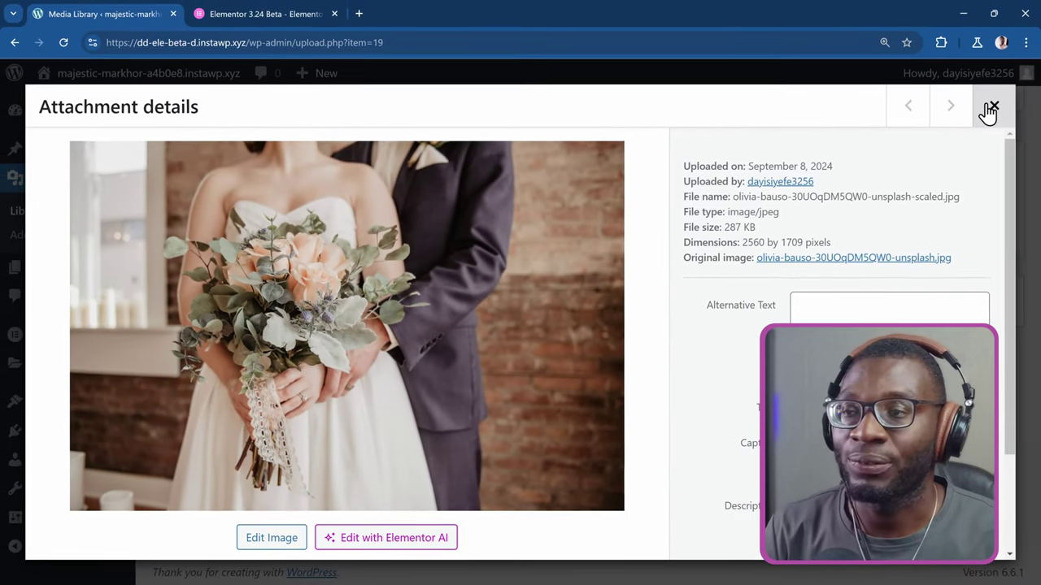
pyautogui.click(992, 108)
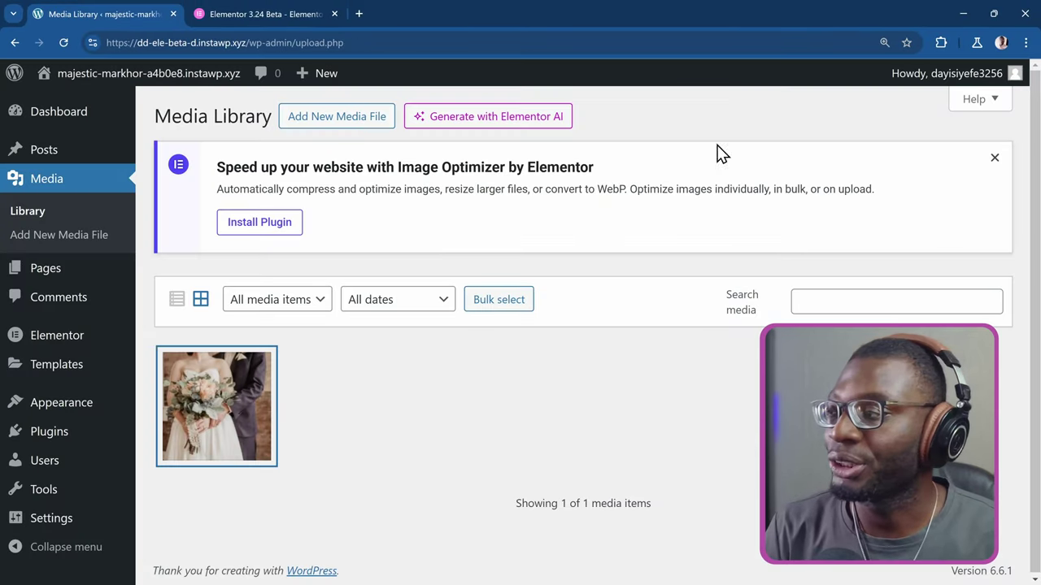
# Open the Home page for editing with Elementor and review the content of its Text Editor widget.
pyautogui.click(74, 275)
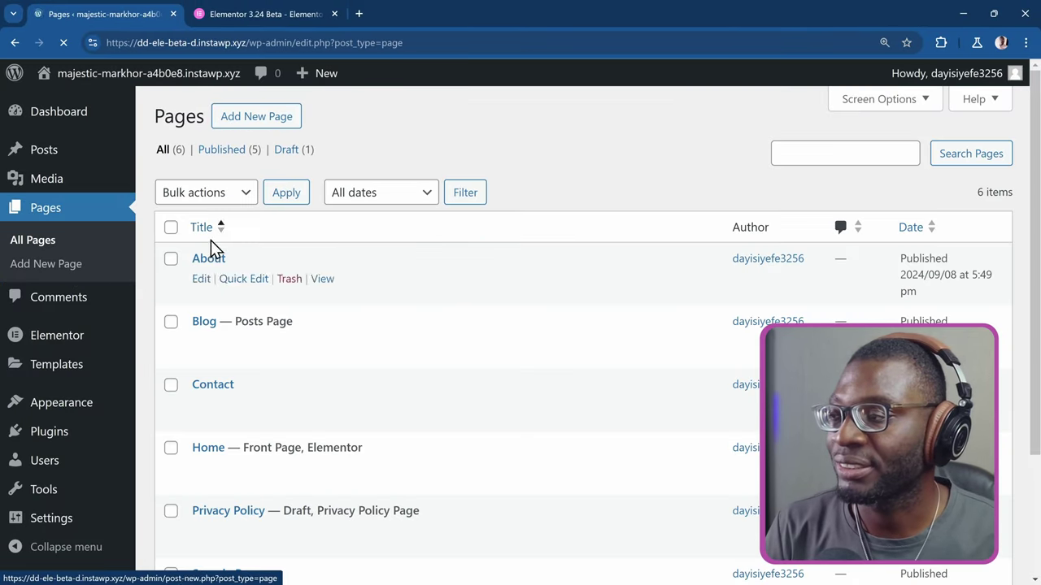
pyautogui.scroll(-1, 395, 410)
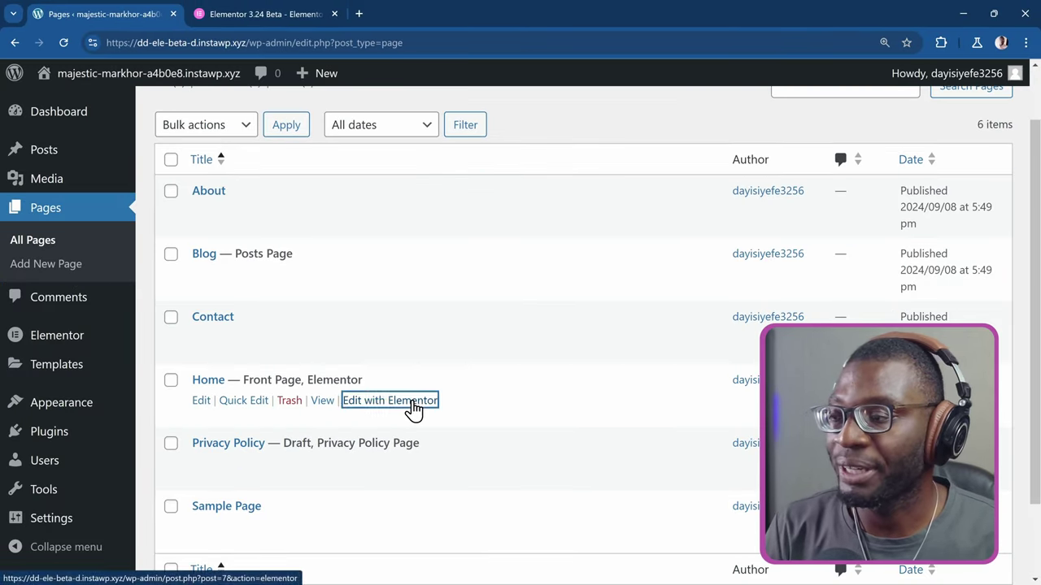
pyautogui.click(413, 403)
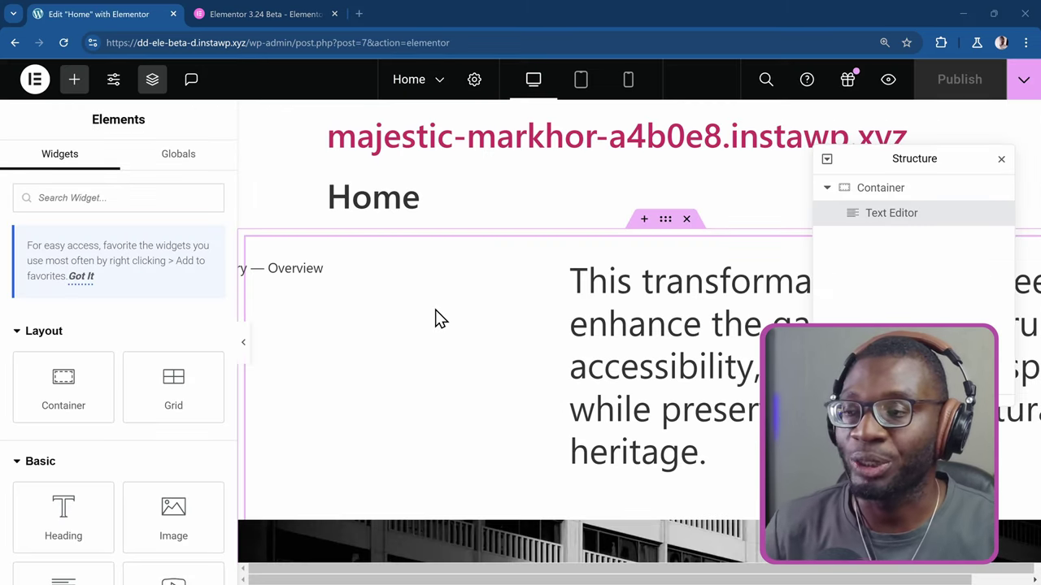
pyautogui.click(632, 317)
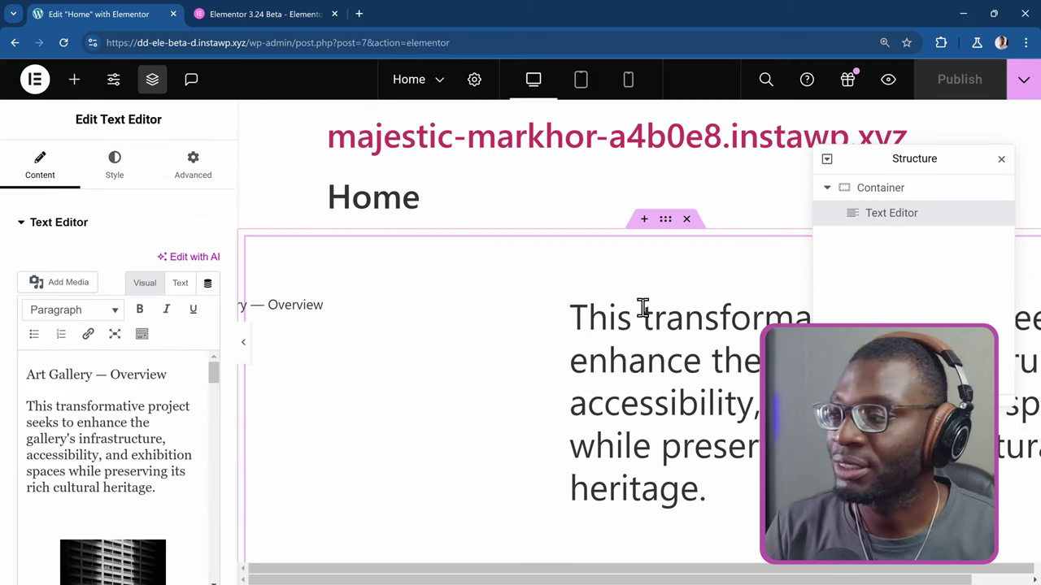
pyautogui.scroll(-5, 201, 265)
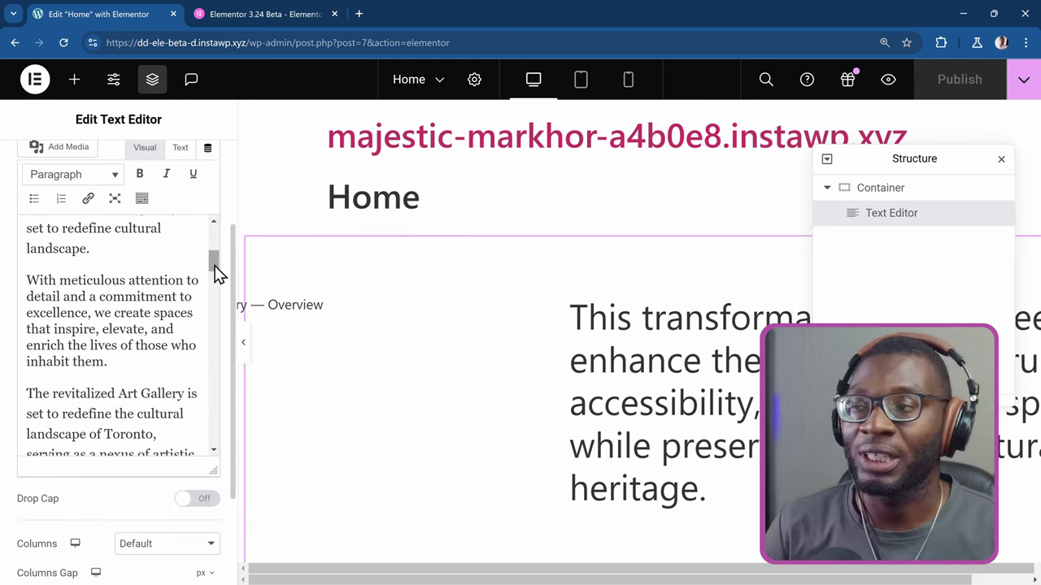
# Search the widgets for "image" and place an Image widget on the Home page.
pyautogui.click(74, 79)
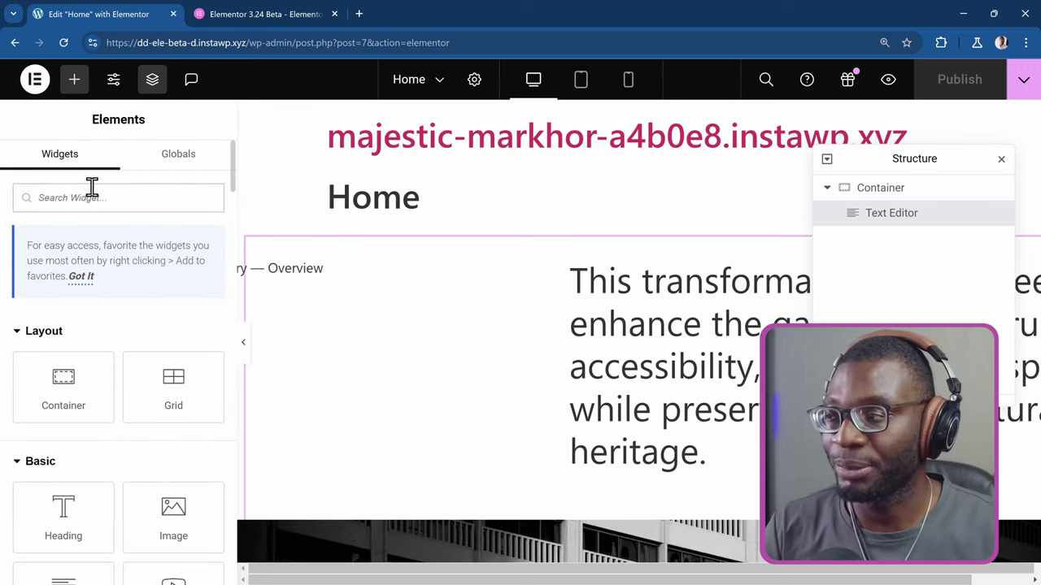
pyautogui.click(91, 189)
pyautogui.write('image')
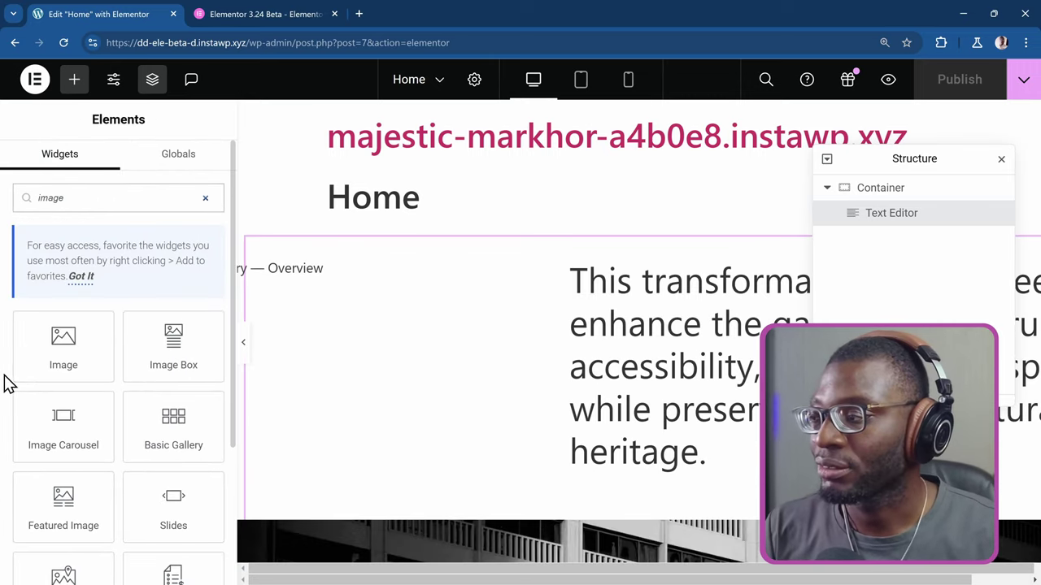
pyautogui.moveTo(33, 366); pyautogui.dragTo(371, 364)
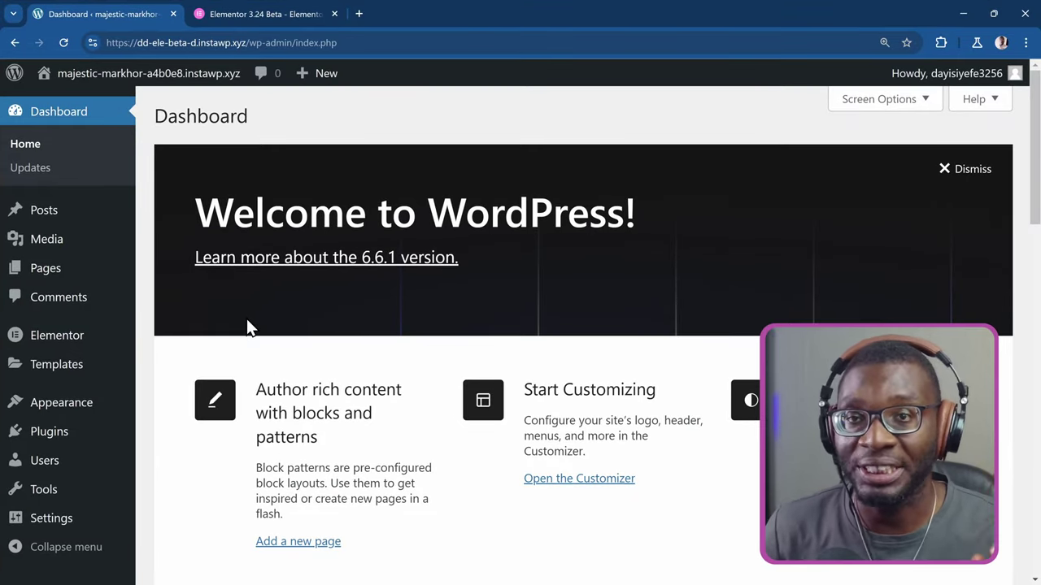
# Enable Beta Tester in the version control section of Elementor's tools, save the change, and dismiss the beta updates sign-up.
pyautogui.moveTo(115, 335)
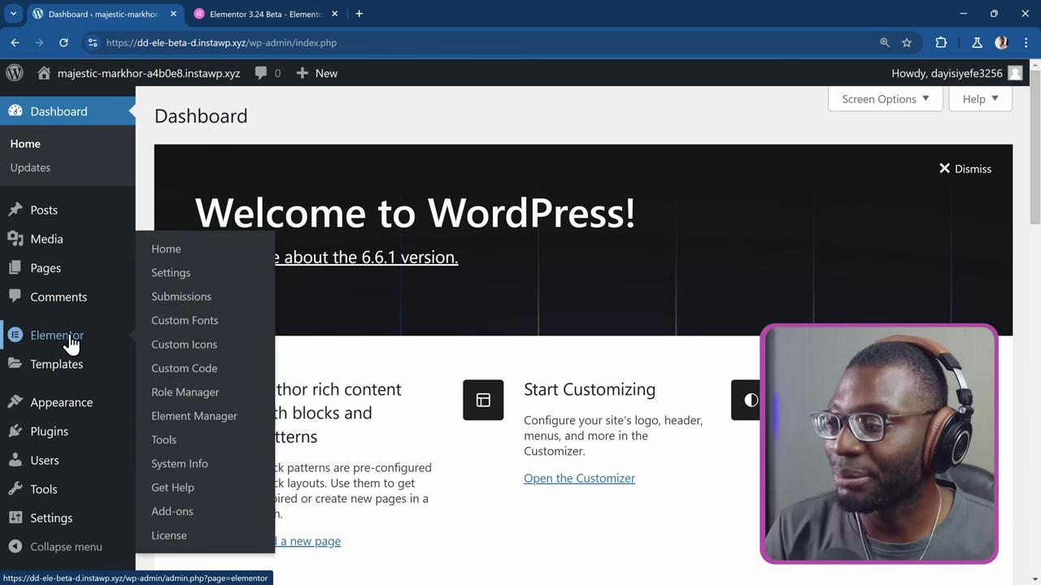
pyautogui.click(191, 447)
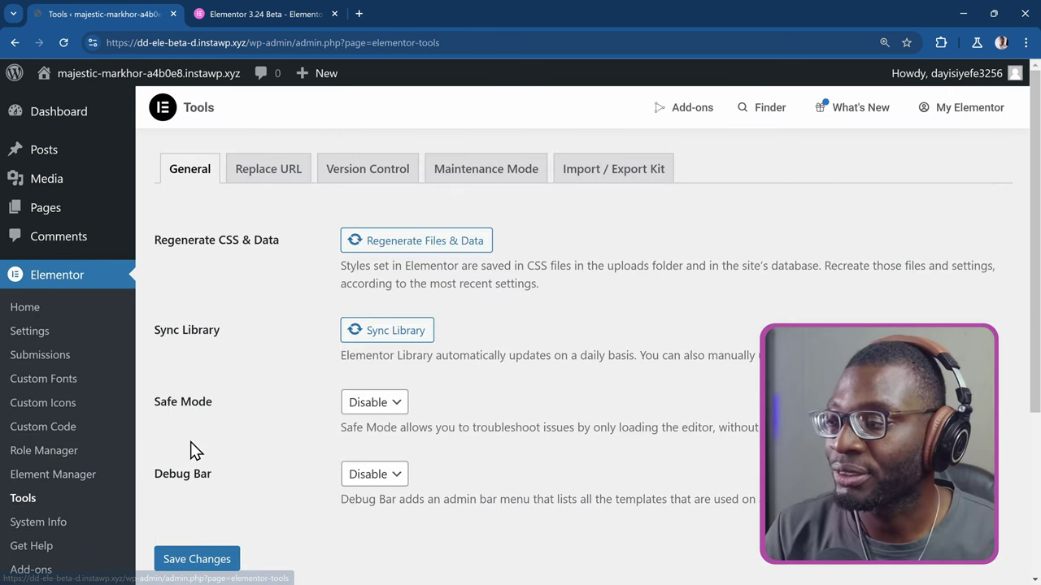
pyautogui.click(367, 169)
pyautogui.scroll(-3, 356, 383)
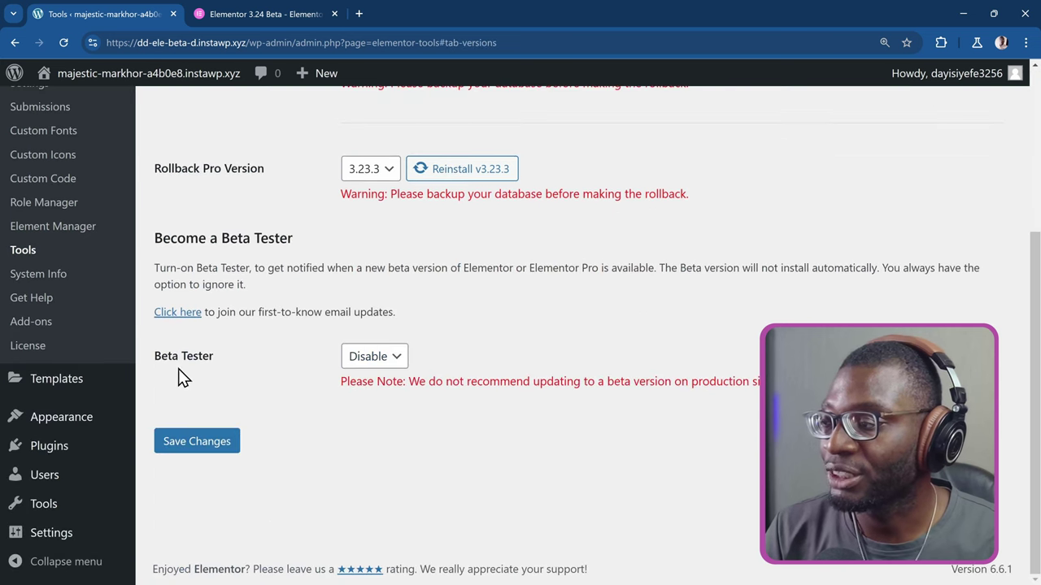
pyautogui.click(376, 357)
pyautogui.click(380, 399)
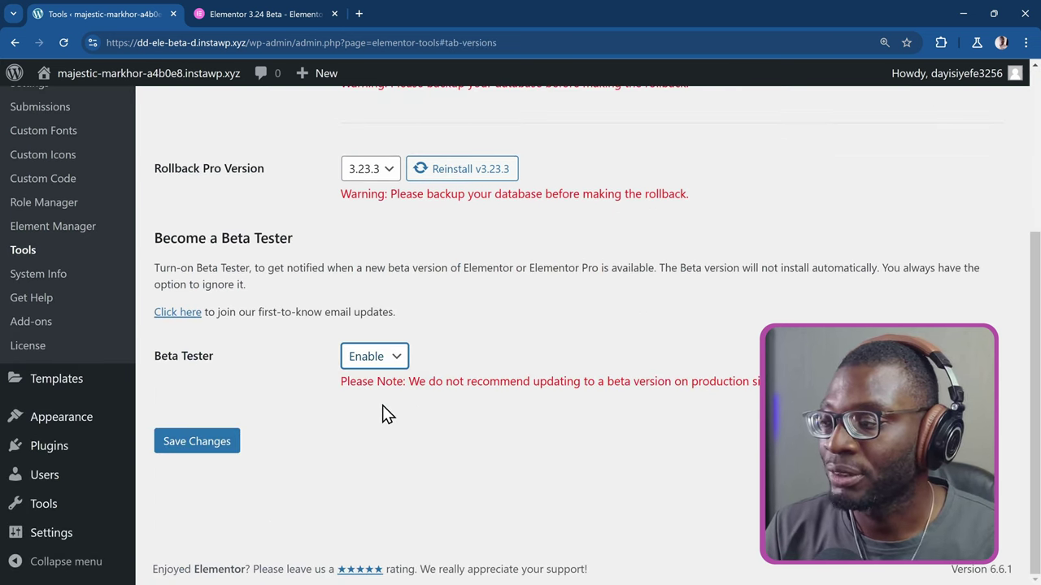
pyautogui.click(218, 442)
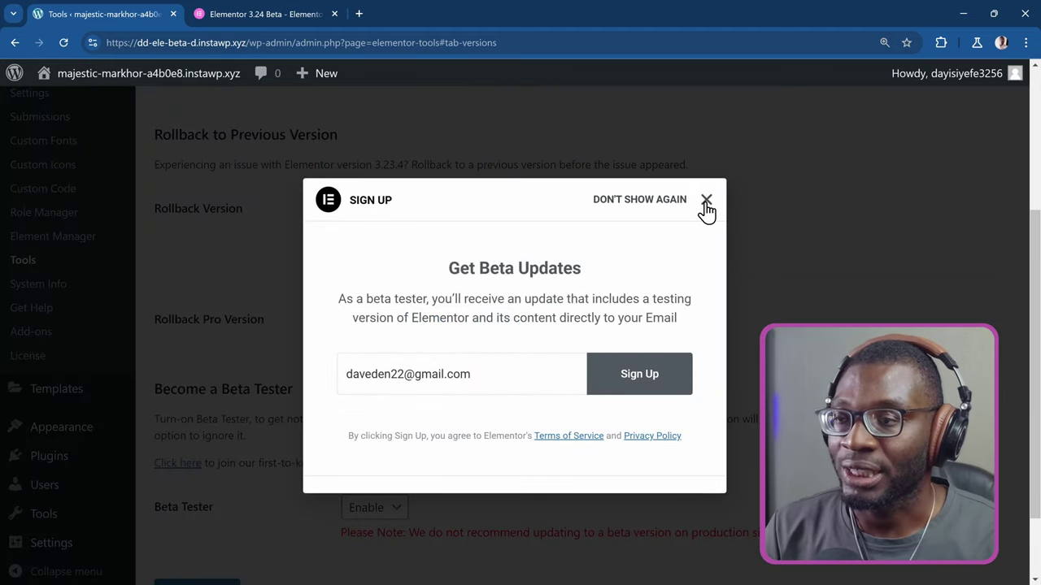
pyautogui.click(706, 202)
pyautogui.scroll(5, 317, 311)
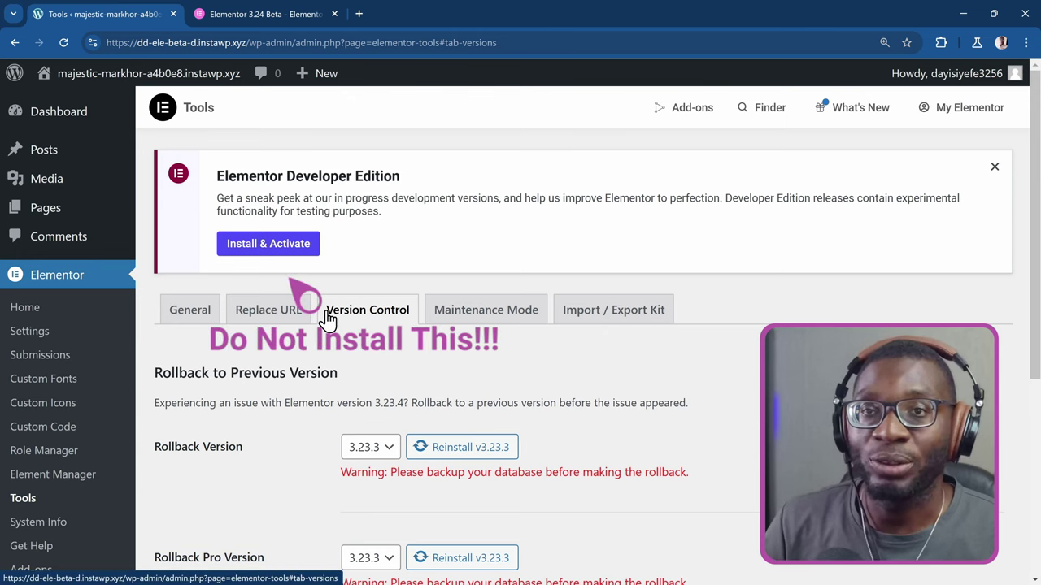
# Open the WordPress updates page and reload it to check for available plugin updates.
pyautogui.moveTo(63, 121)
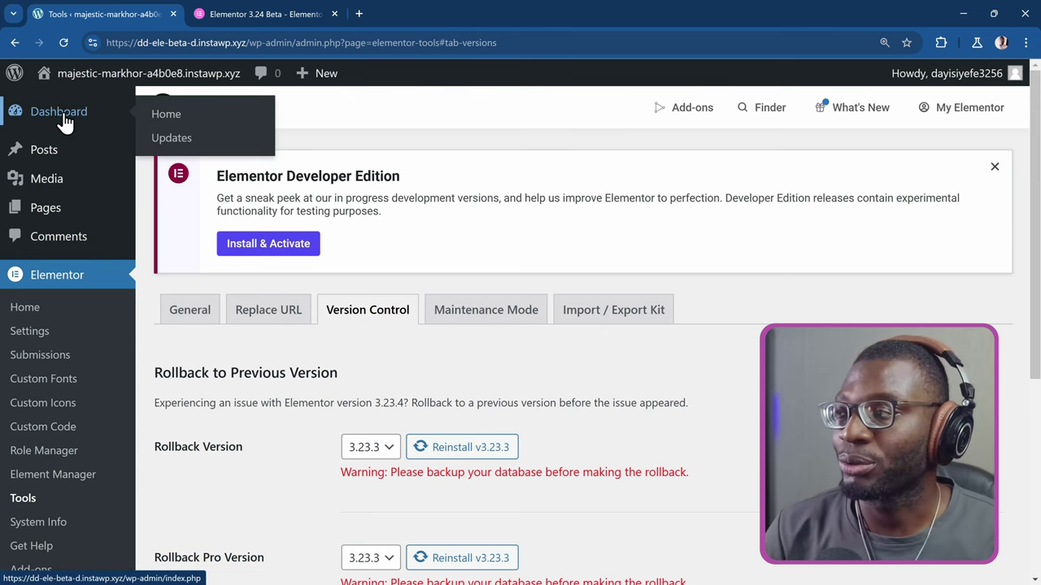
pyautogui.click(165, 144)
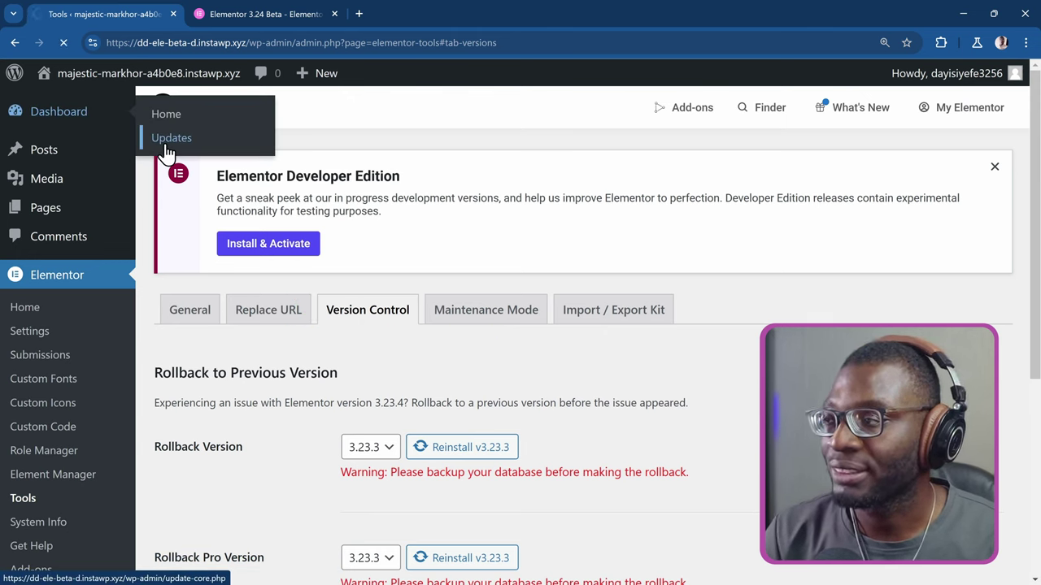
pyautogui.scroll(-3, 275, 268)
pyautogui.scroll(1, 296, 342)
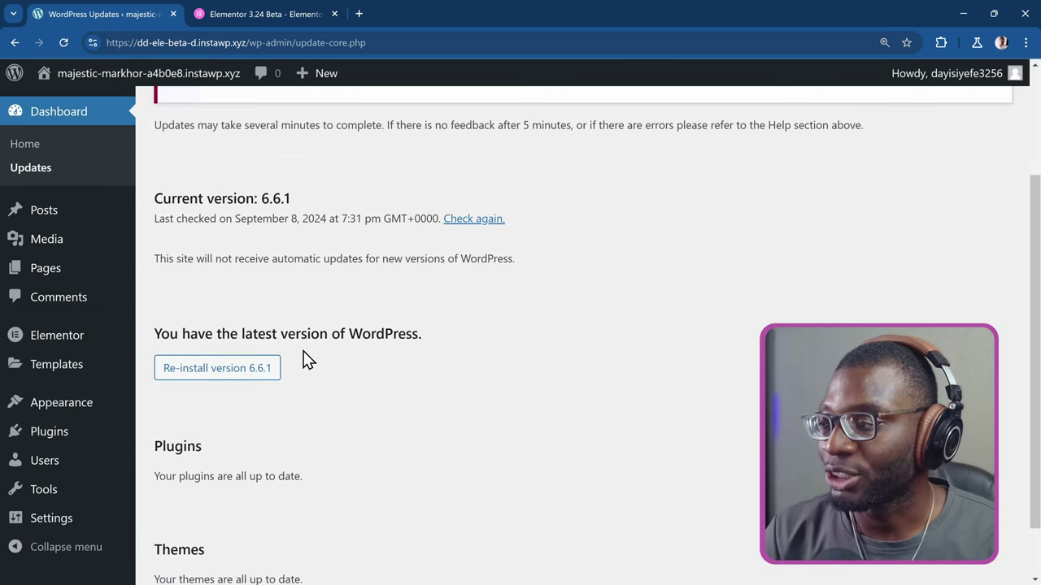
pyautogui.scroll(-1, 303, 354)
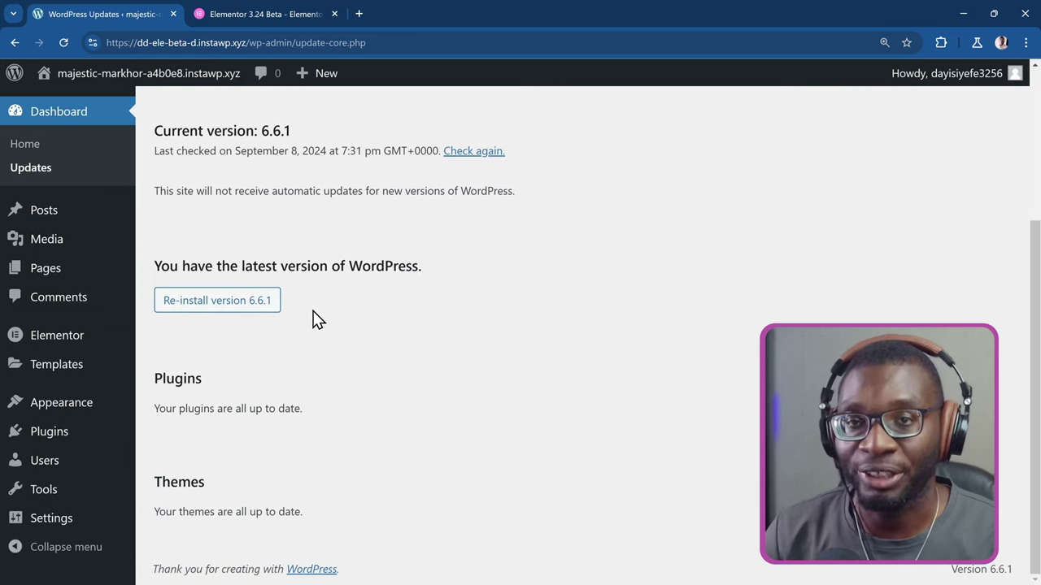
pyautogui.click(63, 42)
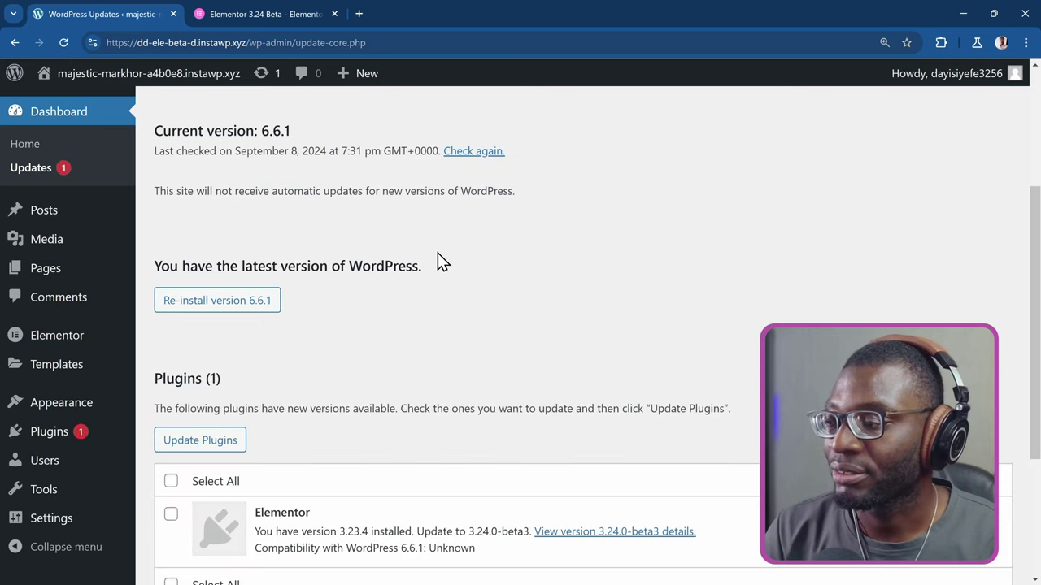
# Update the Elementor plugin to version 3.24.0-beta3.
pyautogui.scroll(-3, 438, 262)
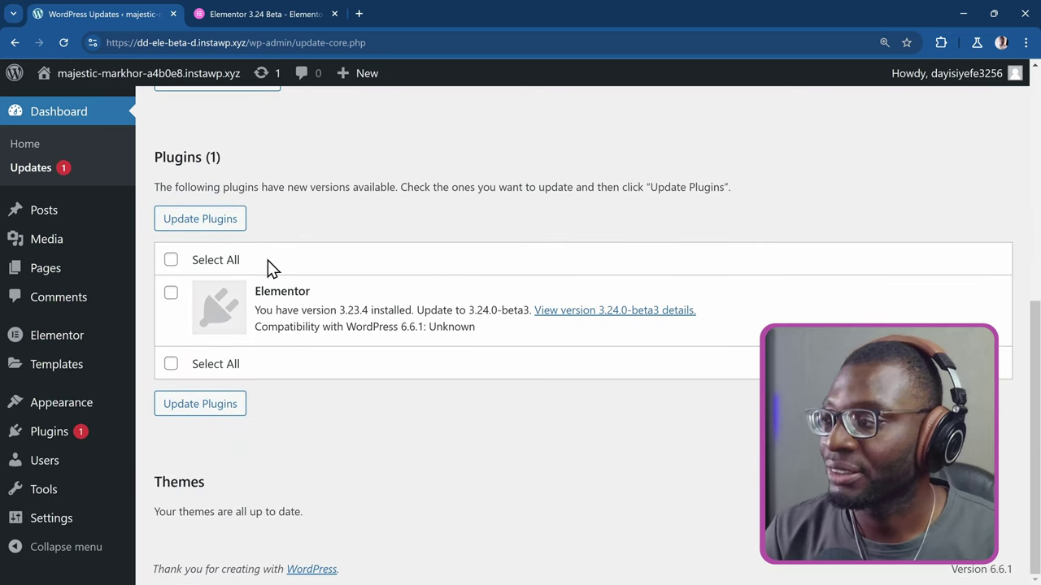
pyautogui.click(171, 259)
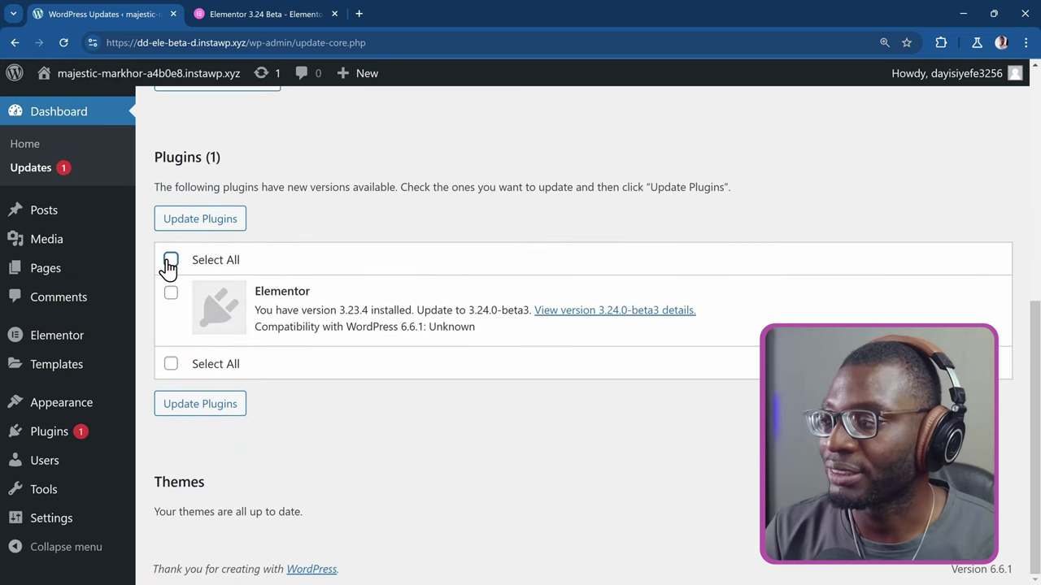
pyautogui.click(228, 230)
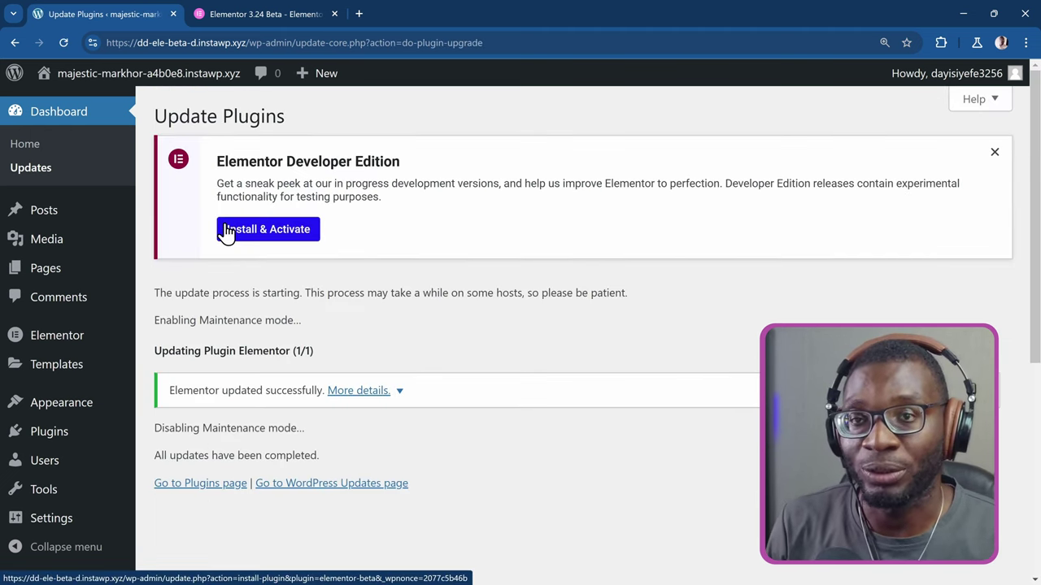
# Return to the WordPress updates page, update Elementor Pro to version 3.24.0-beta6, and open the installed plugins list.
pyautogui.click(377, 488)
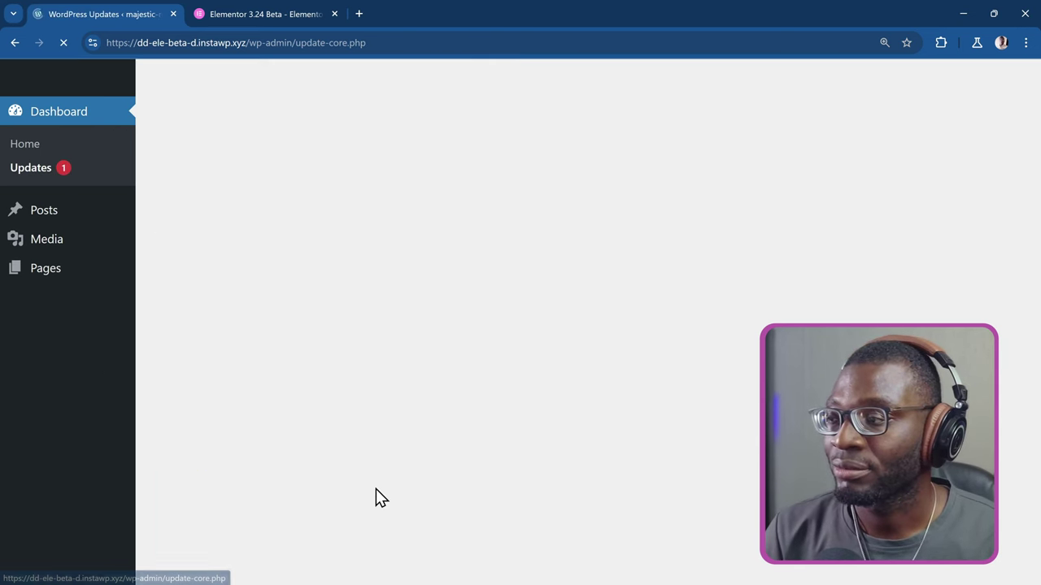
pyautogui.scroll(-5, 347, 409)
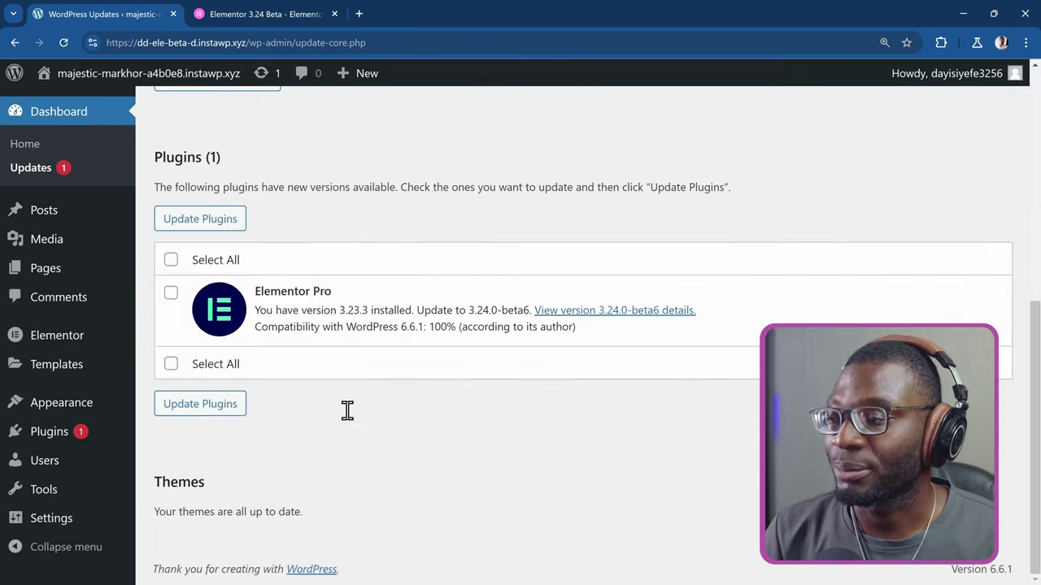
pyautogui.click(170, 293)
pyautogui.click(213, 223)
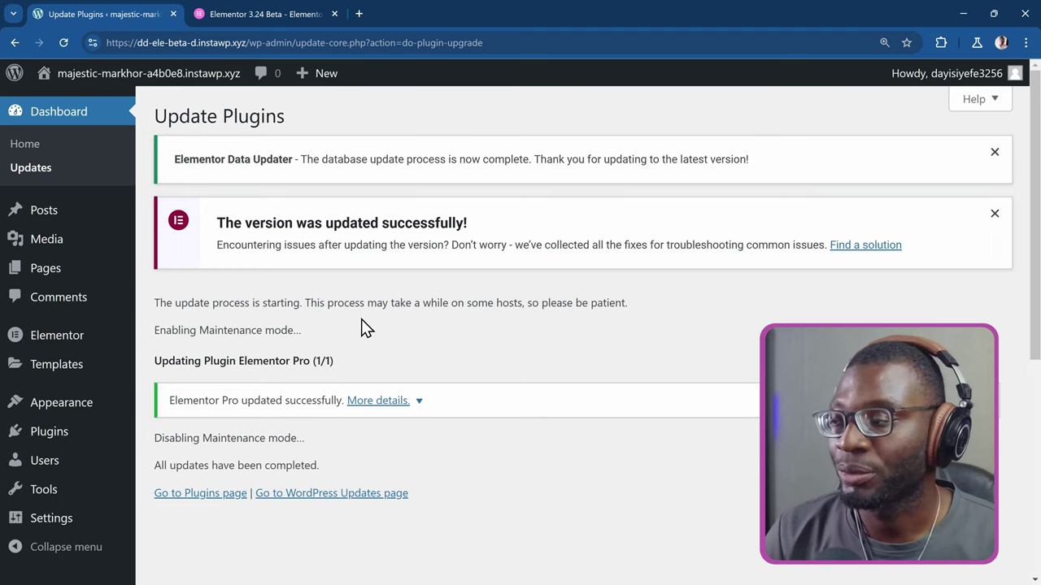
pyautogui.moveTo(77, 438)
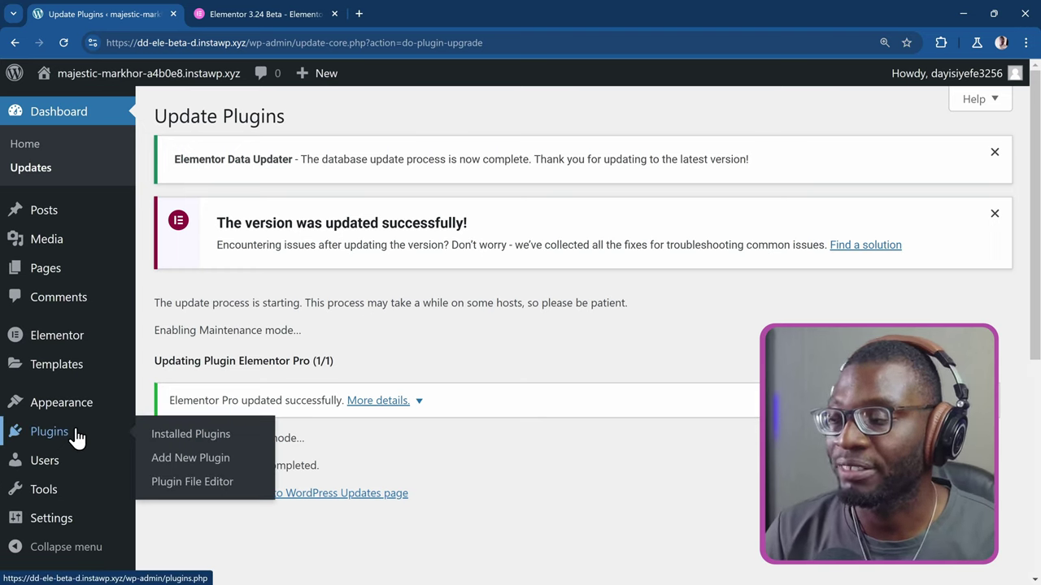
pyautogui.click(186, 436)
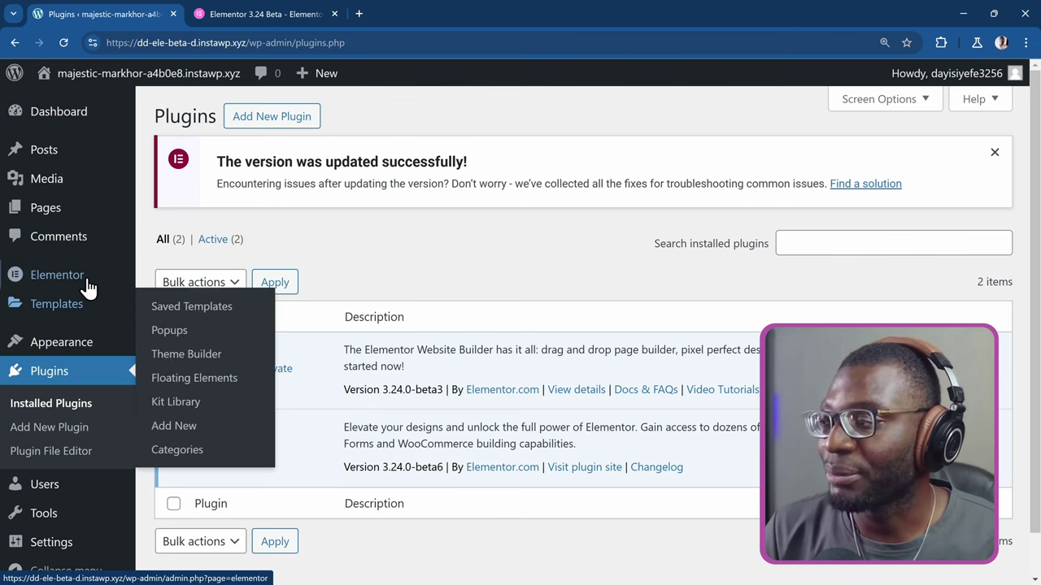
# Open Elementor's feature settings and review the experiments from Optimized Control Loading through Form Submissions.
pyautogui.moveTo(89, 277)
pyautogui.click(172, 276)
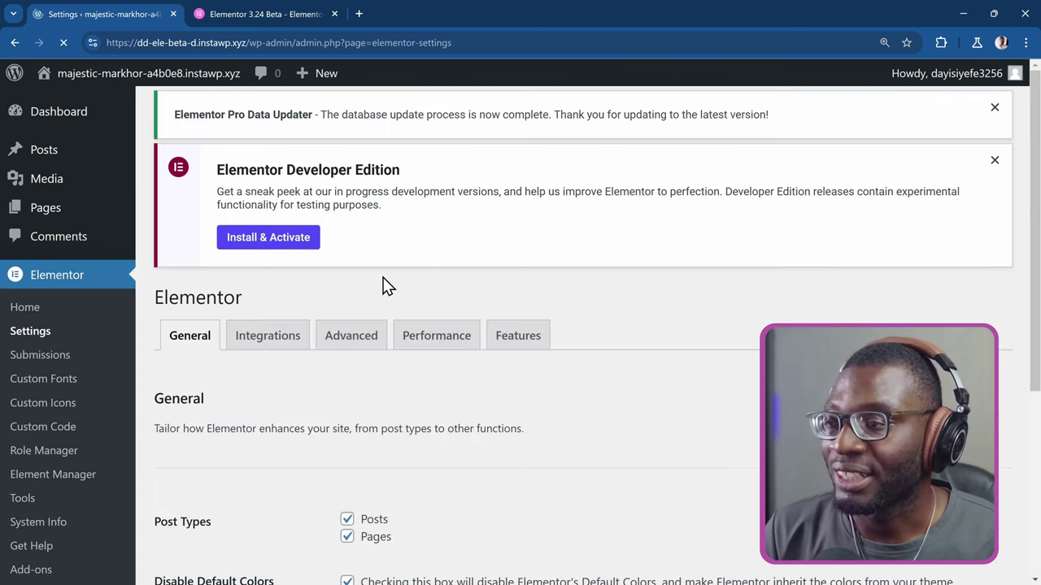
pyautogui.click(527, 375)
pyautogui.scroll(-8, 426, 286)
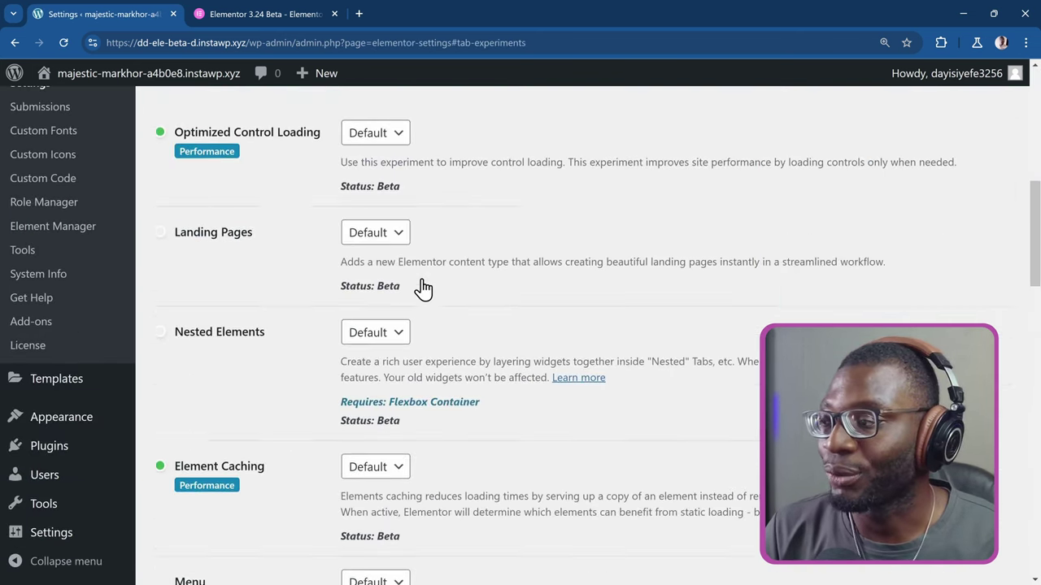
pyautogui.scroll(-6, 423, 282)
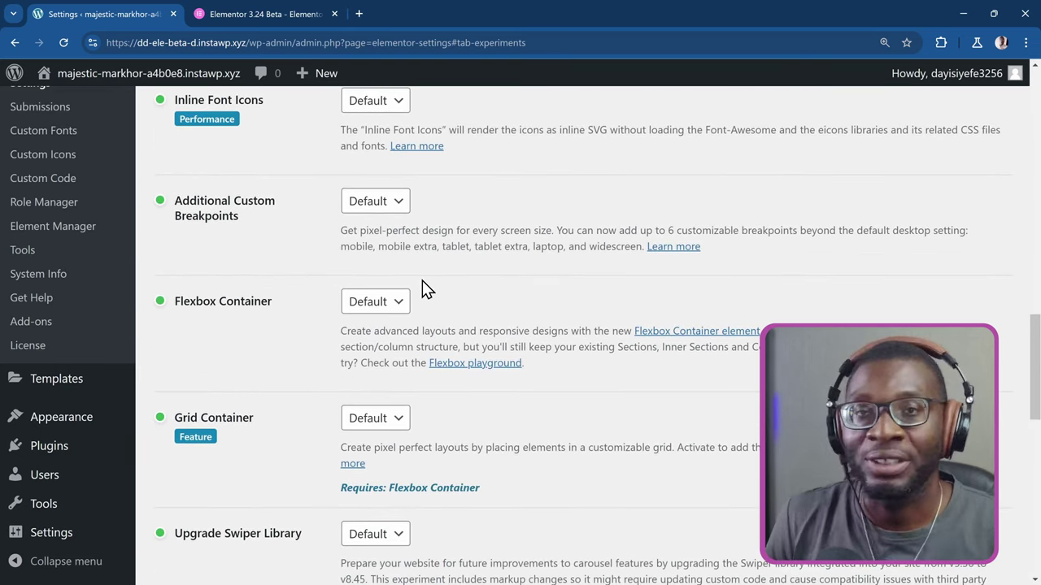
pyautogui.scroll(-7, 422, 280)
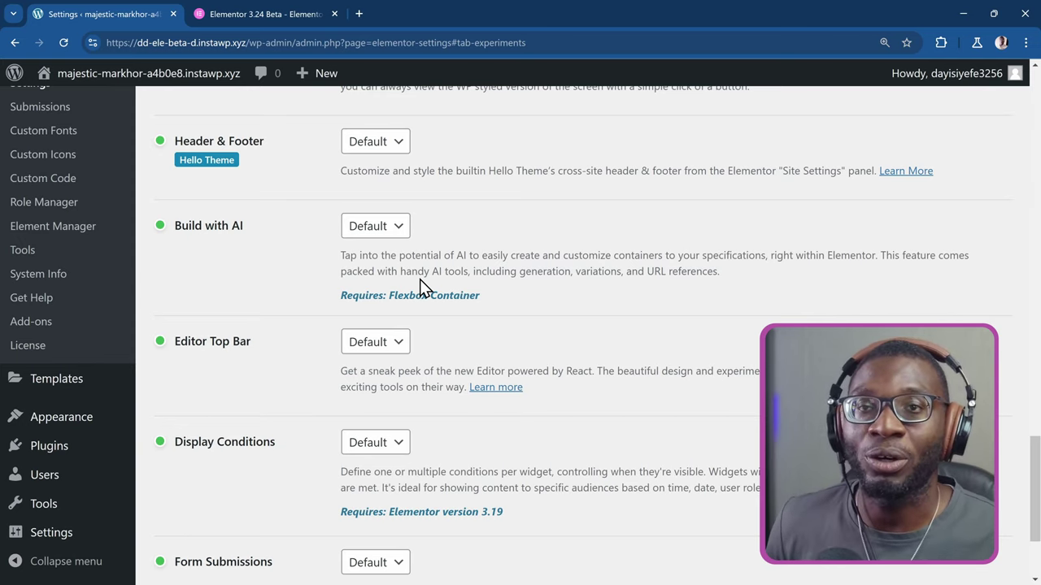
pyautogui.scroll(4, 421, 286)
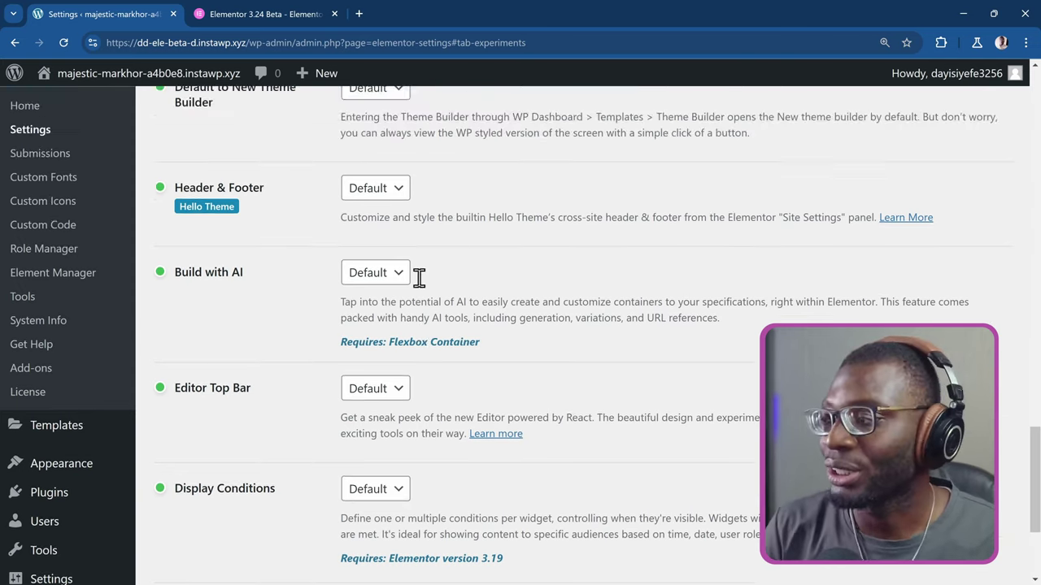
pyautogui.scroll(-5, 422, 287)
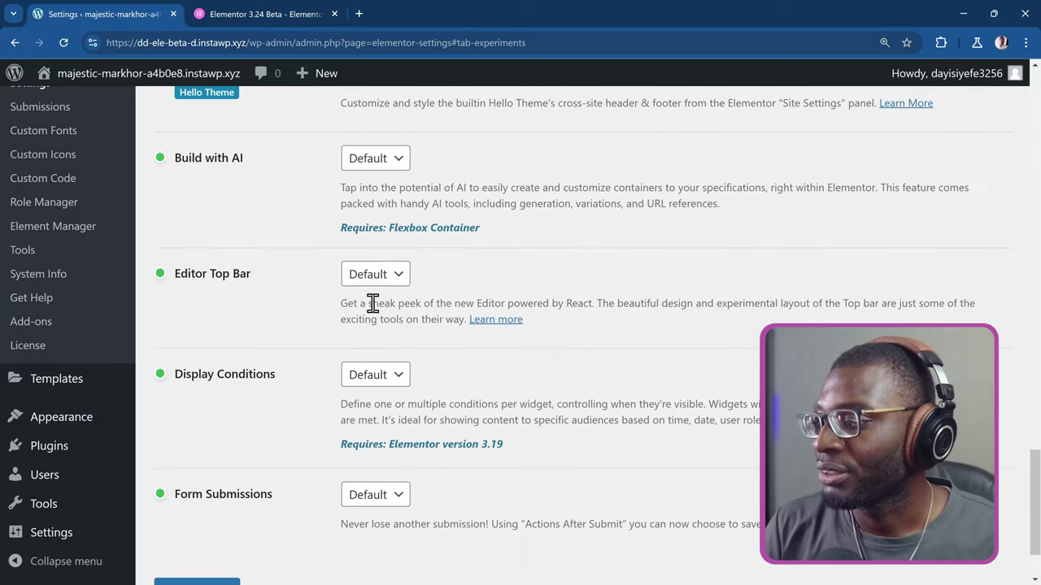
# In the user profile, disable Elementor AI functionality and Elementor Notes notifications, and update the profile.
pyautogui.moveTo(93, 482)
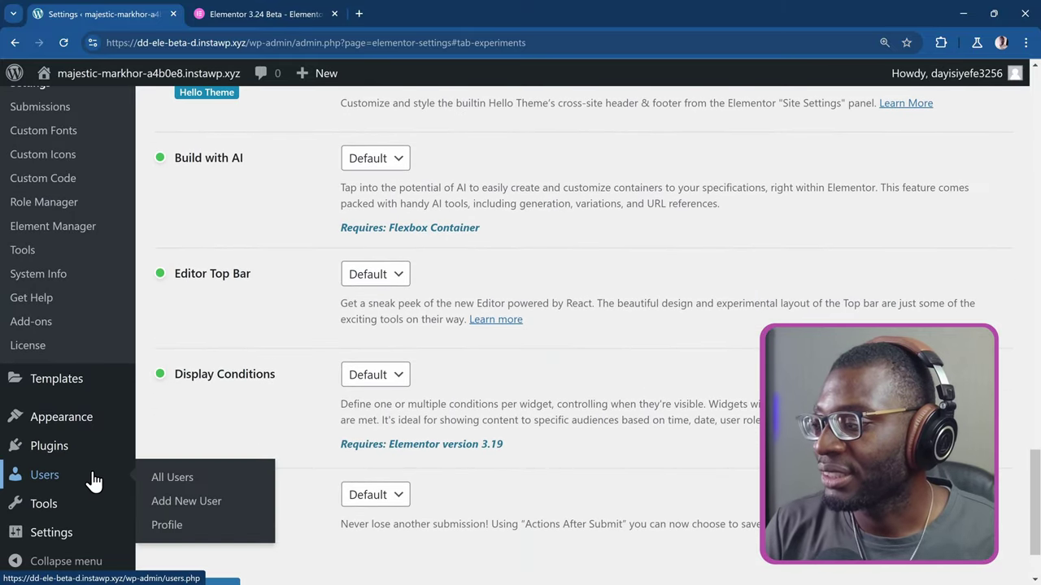
pyautogui.click(192, 532)
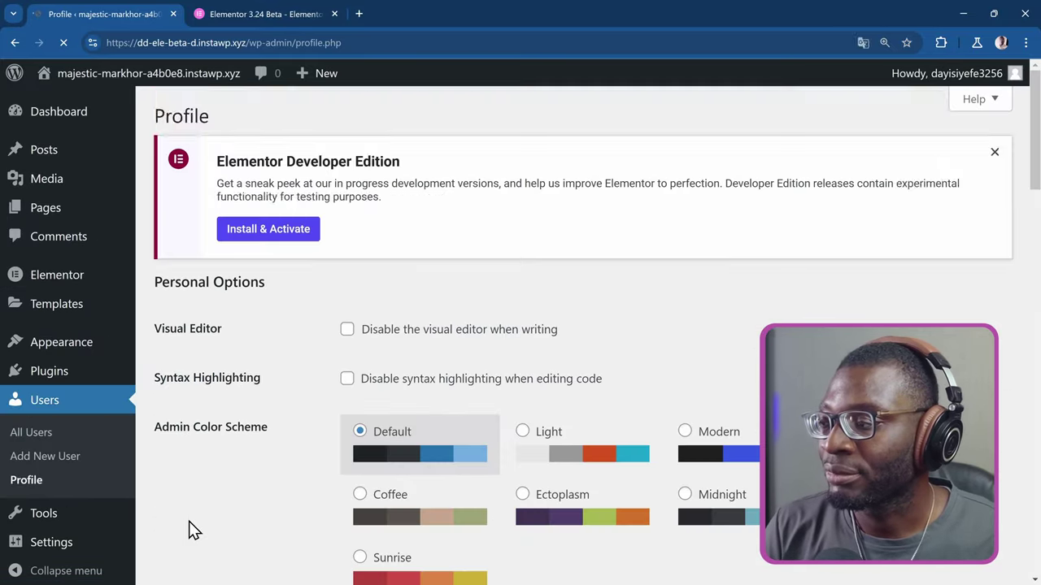
pyautogui.scroll(-2, 210, 460)
pyautogui.scroll(-3, 216, 460)
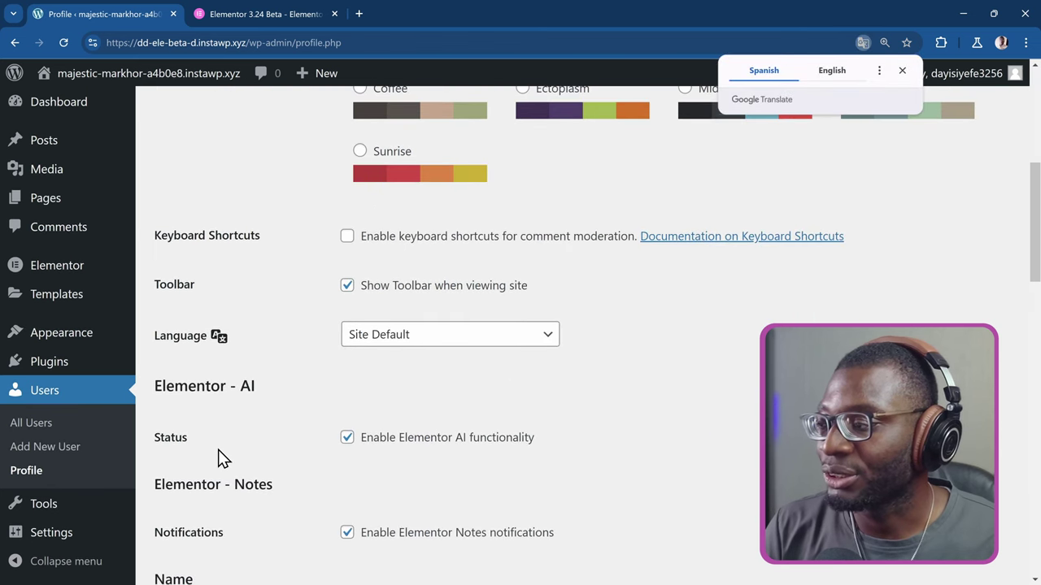
pyautogui.scroll(-2, 219, 460)
pyautogui.scroll(-1, 218, 450)
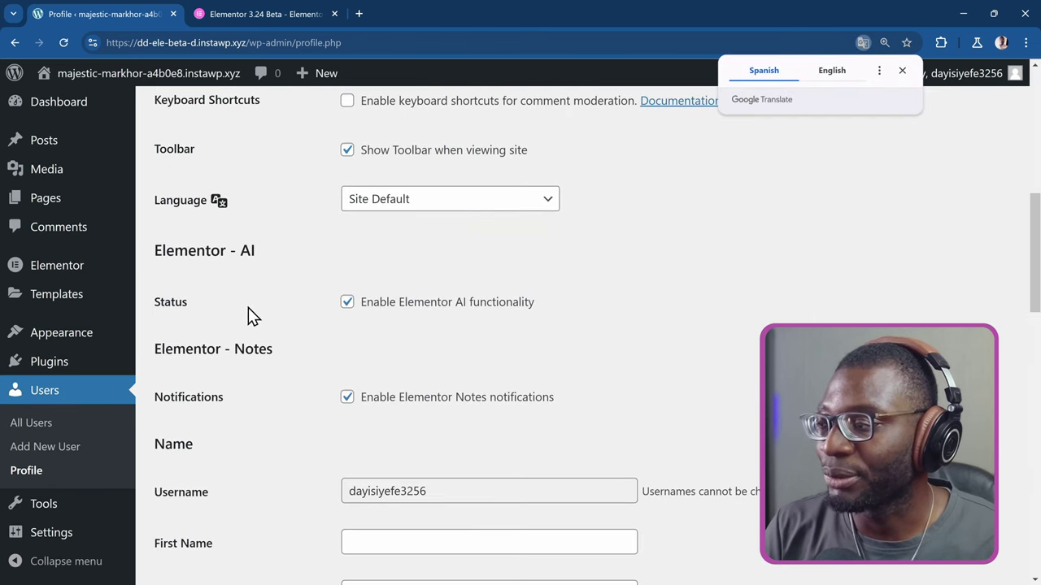
pyautogui.click(347, 303)
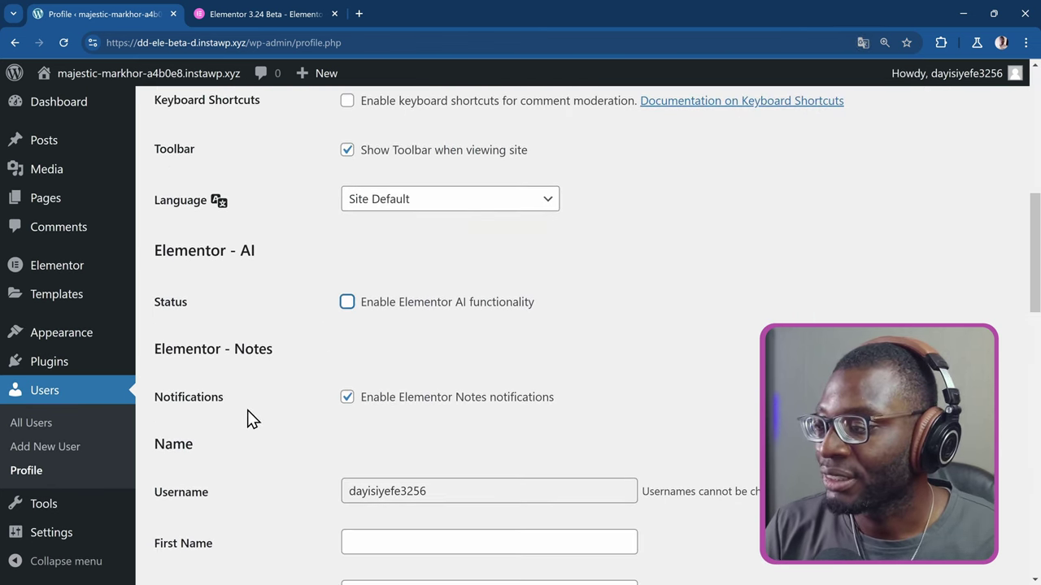
pyautogui.click(347, 398)
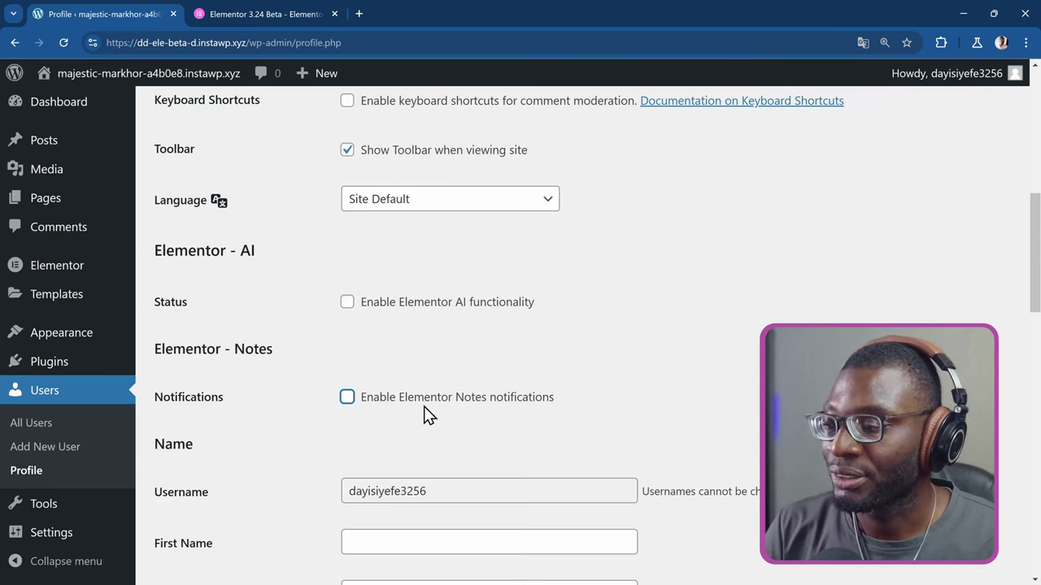
pyautogui.scroll(-10, 418, 405)
pyautogui.click(231, 500)
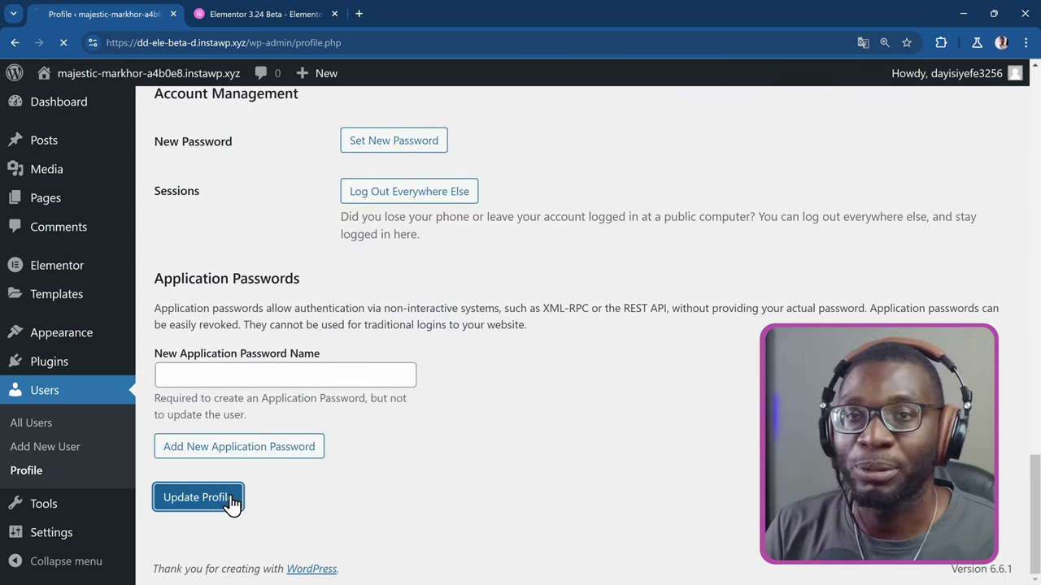
pyautogui.scroll(-10, 361, 309)
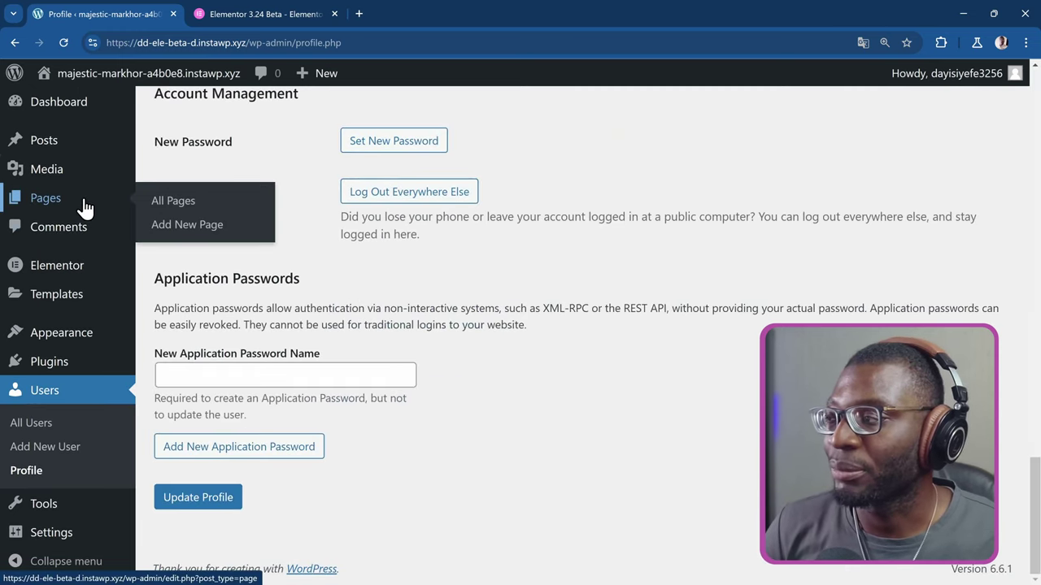
# Open the media library, view the attachment details of the wedding bouquet image, and close them.
pyautogui.click(72, 171)
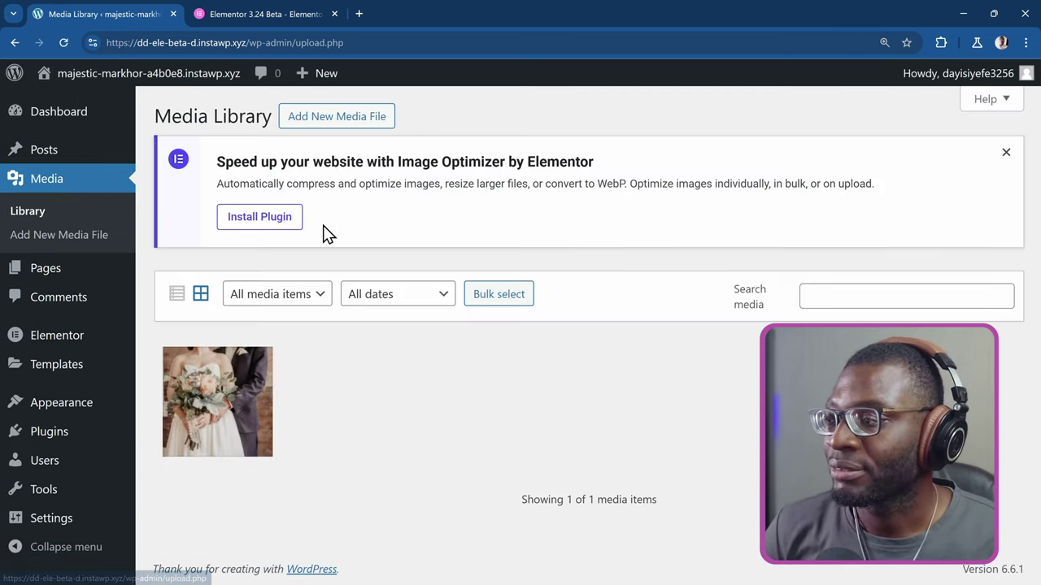
pyautogui.click(225, 431)
pyautogui.scroll(-2, 917, 267)
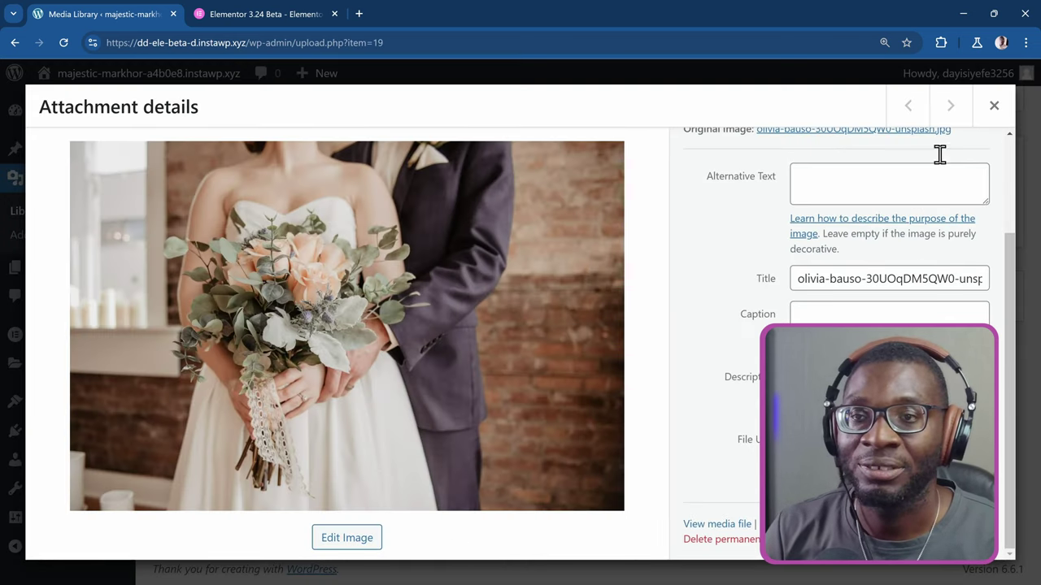
pyautogui.click(994, 108)
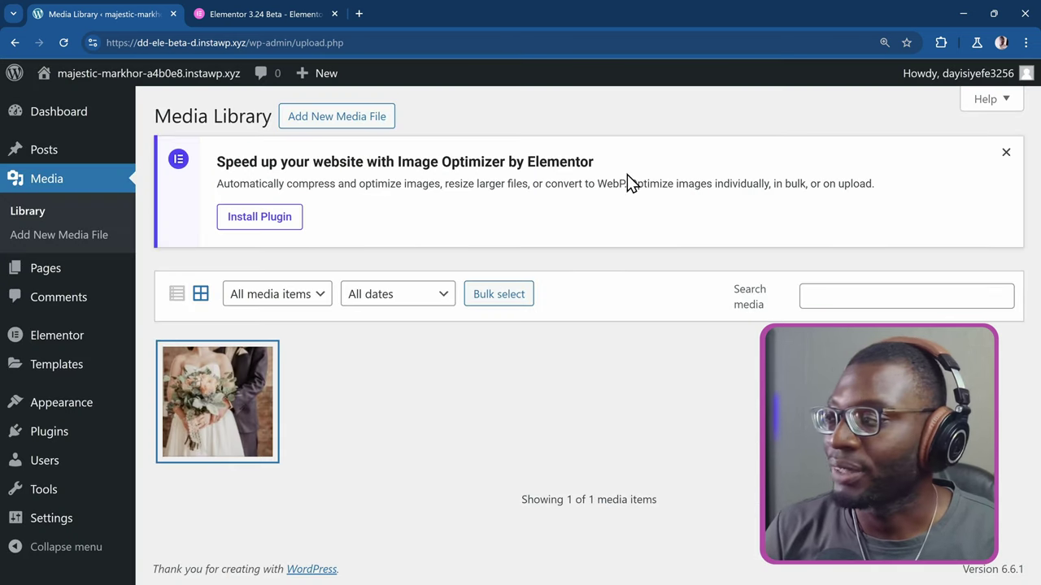
# Open the Home page from the WordPress pages list for editing with Elementor.
pyautogui.click(84, 276)
pyautogui.scroll(-3, 313, 311)
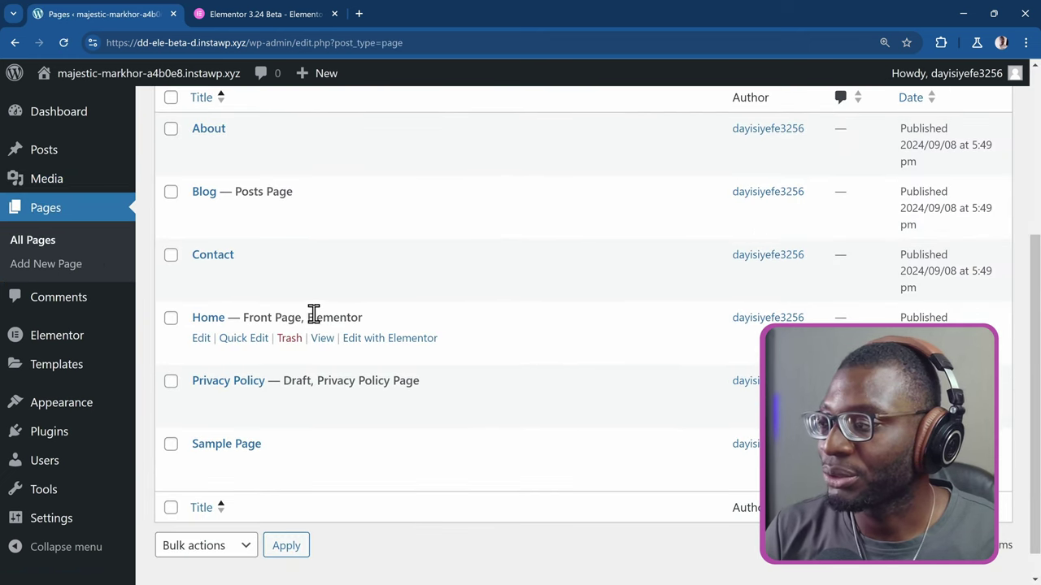
pyautogui.click(384, 338)
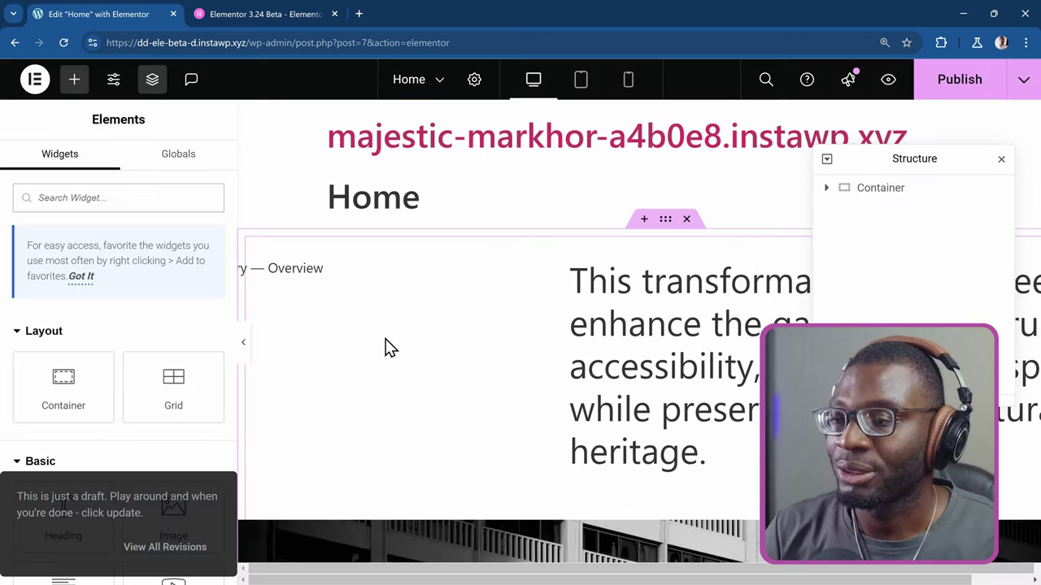
# Inspect the content of the Text Editor widget and select the Image widget on the Home page.
pyautogui.click(670, 319)
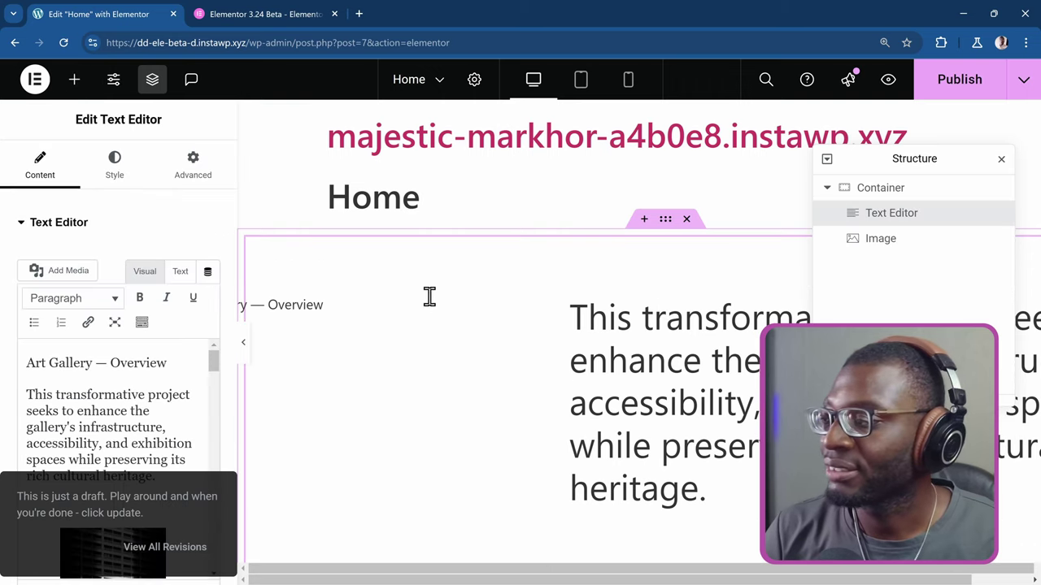
pyautogui.scroll(-10, 203, 259)
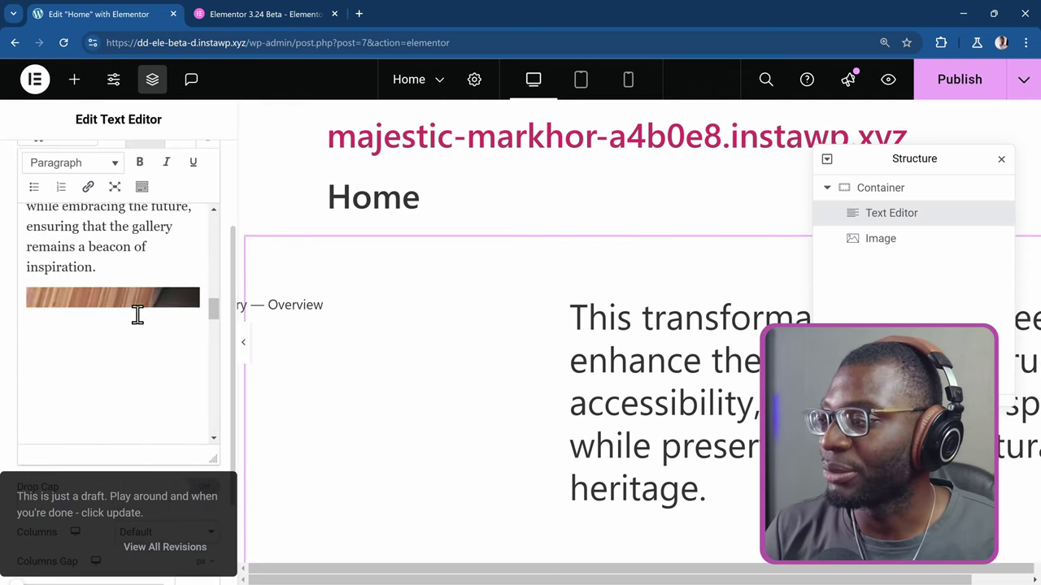
pyautogui.scroll(-5, 548, 360)
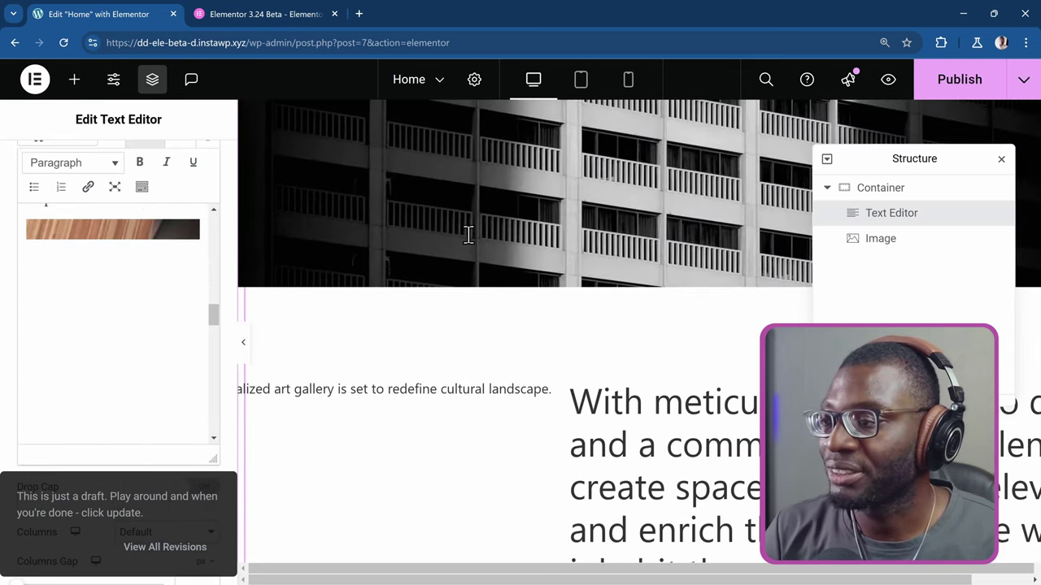
pyautogui.click(909, 246)
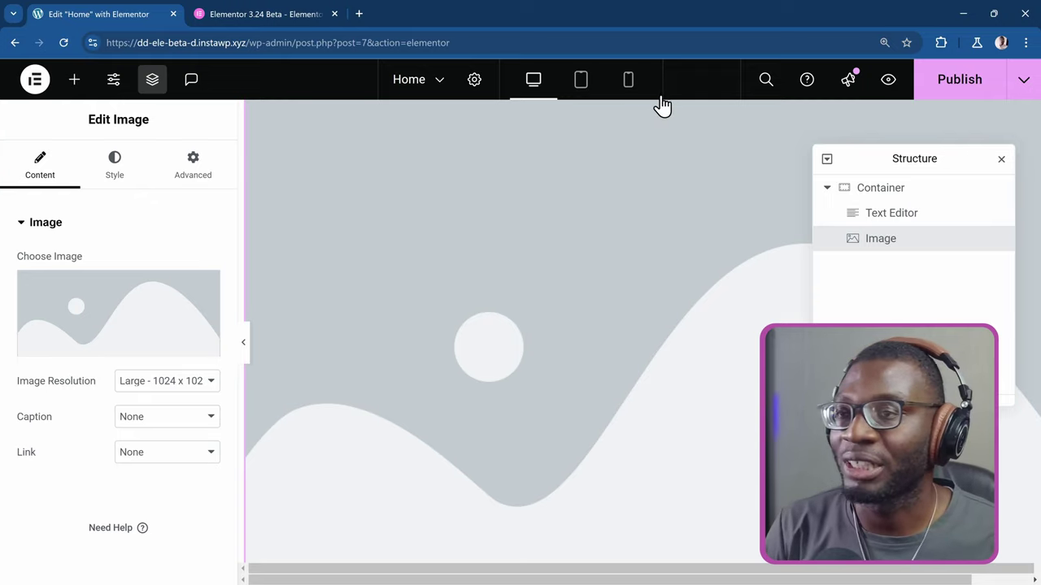
# Preview the Home page in a new tab, then go through the site's dashboard to Elementor's feature settings.
pyautogui.click(886, 81)
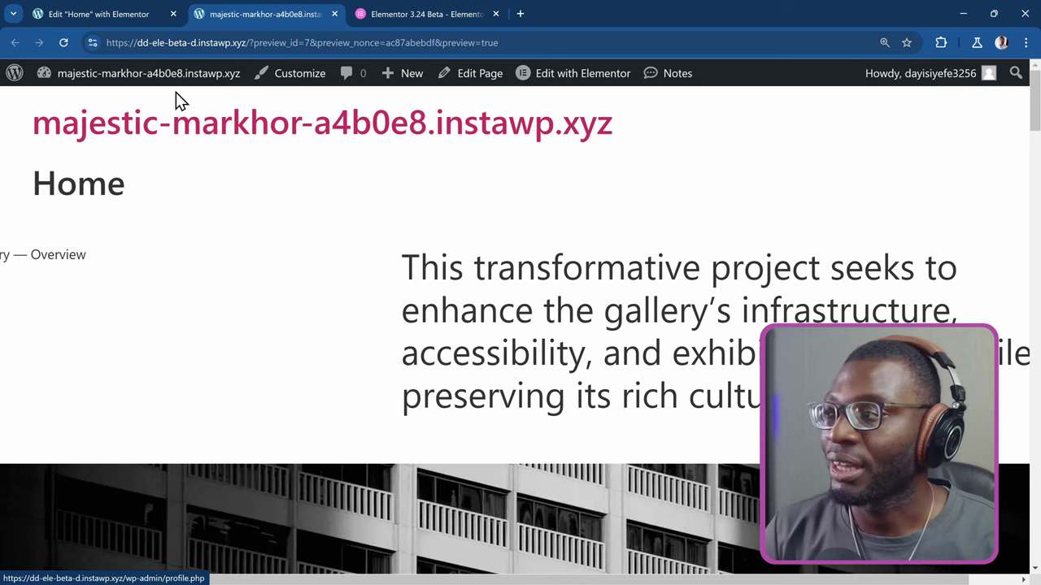
pyautogui.click(106, 83)
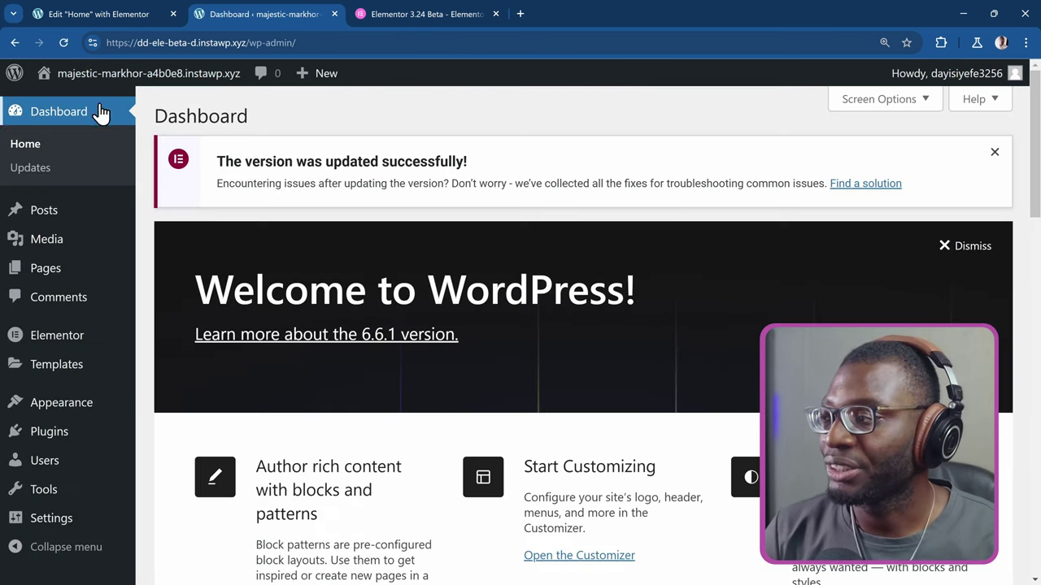
pyautogui.moveTo(86, 336)
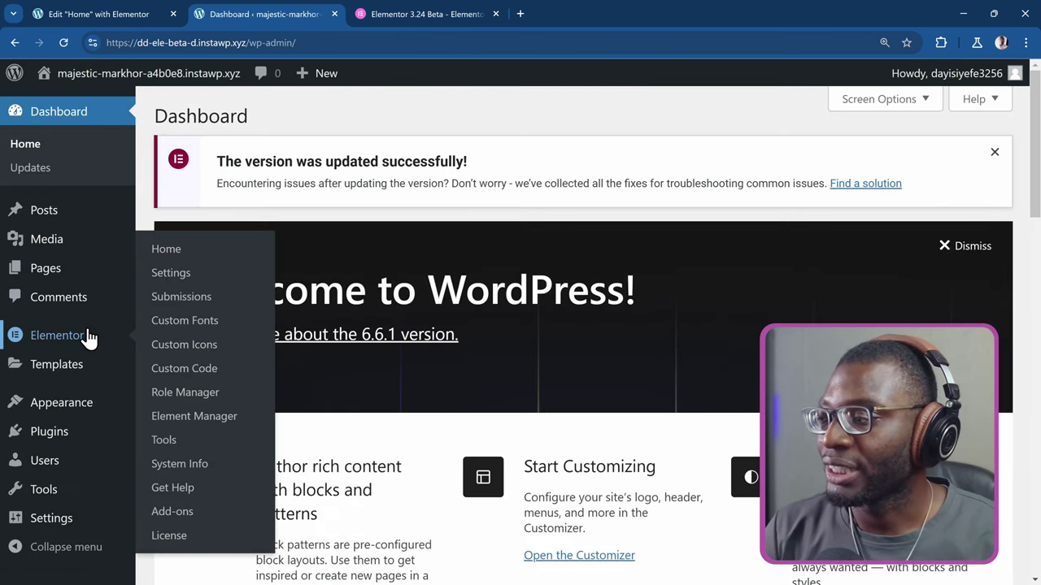
pyautogui.click(204, 279)
pyautogui.click(521, 318)
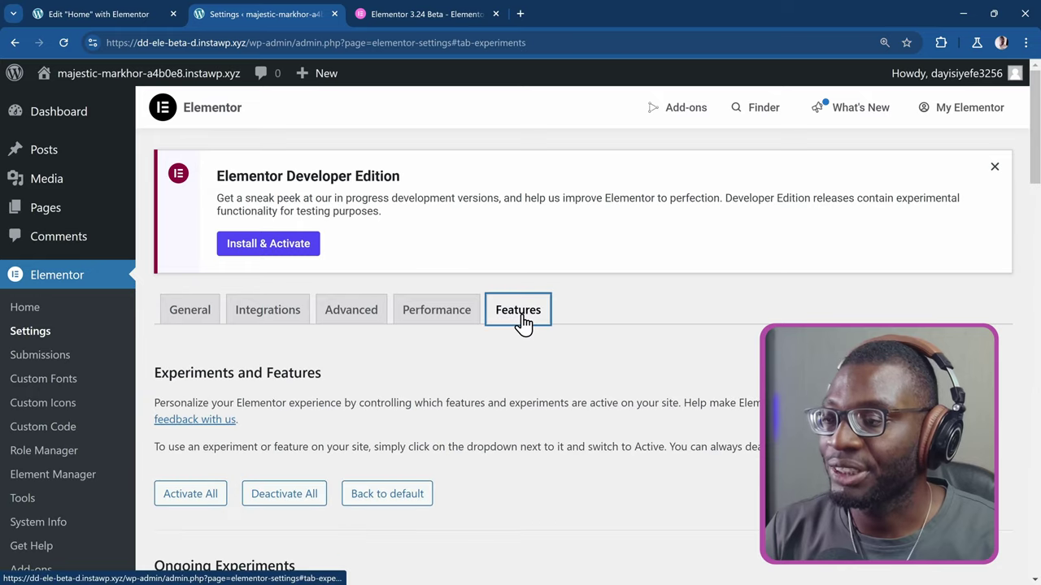
# Examine the ongoing experiments and stable features, including Element Caching, Flexbox Container and Grid Container.
pyautogui.scroll(-15, 501, 317)
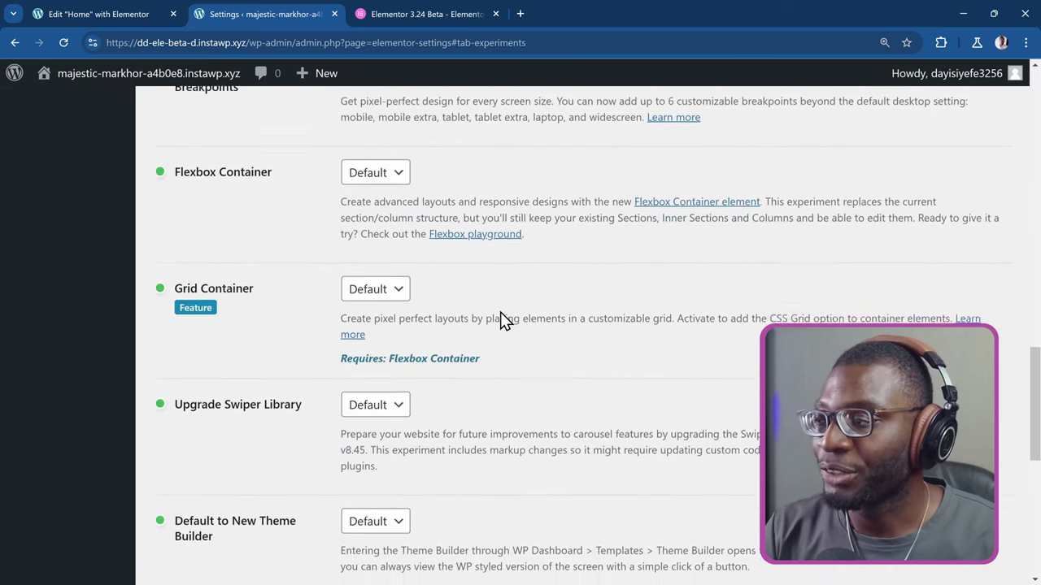
pyautogui.scroll(3, 501, 317)
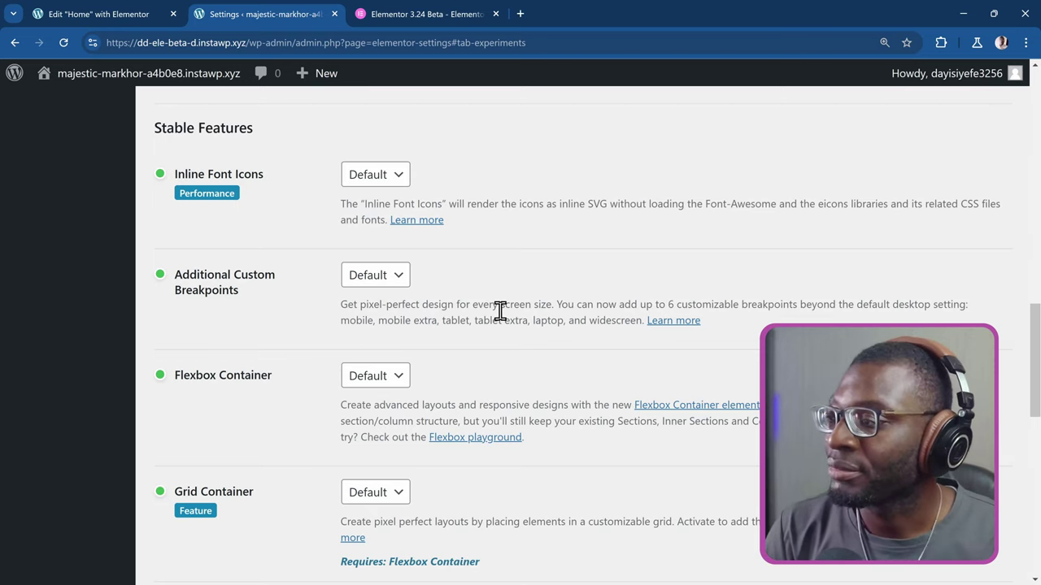
pyautogui.scroll(3, 500, 311)
pyautogui.scroll(5, 500, 313)
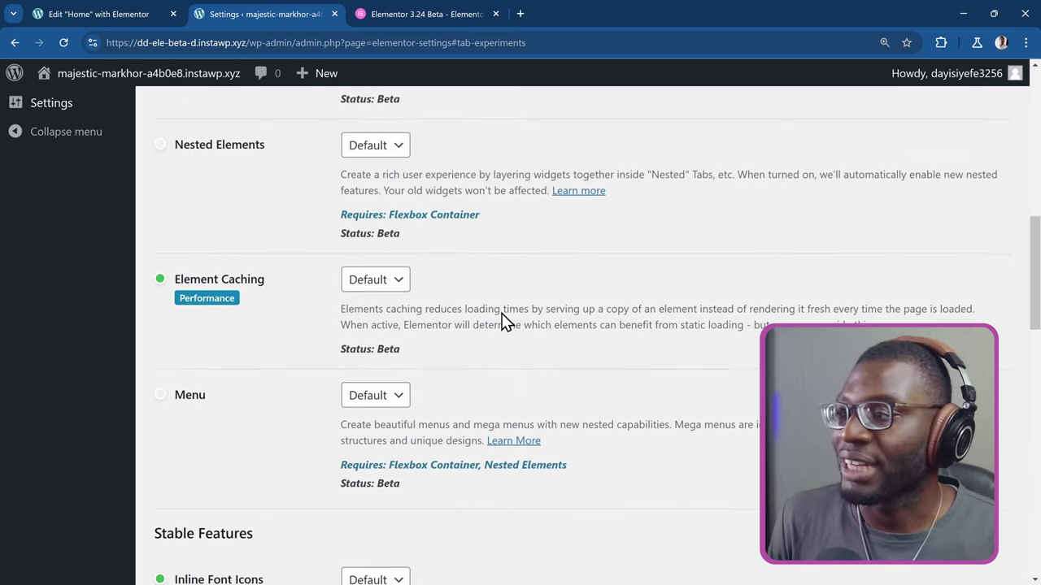
pyautogui.scroll(1, 501, 312)
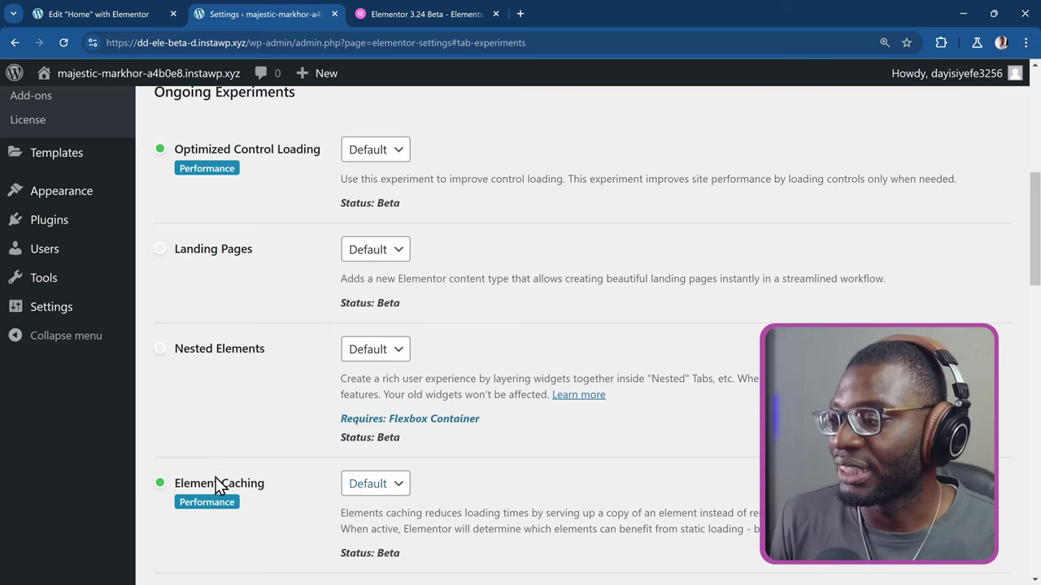
pyautogui.scroll(2, 244, 483)
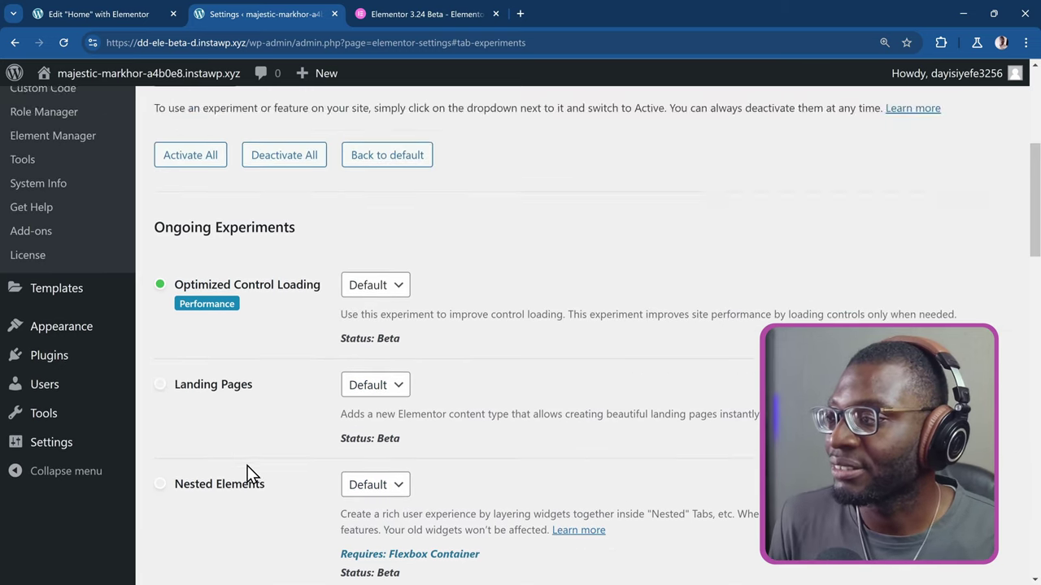
pyautogui.scroll(-1, 220, 325)
pyautogui.scroll(3, 297, 374)
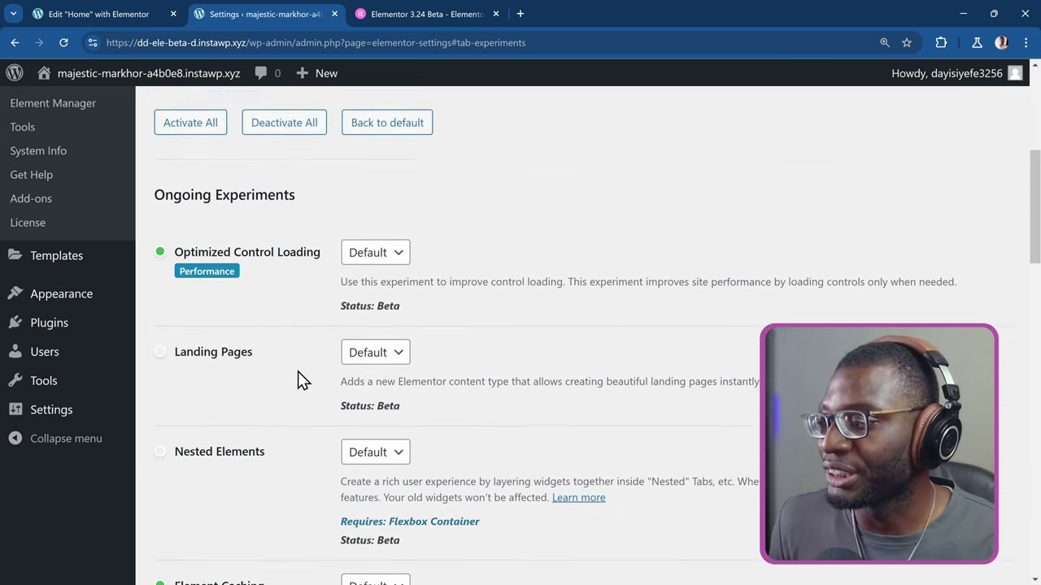
pyautogui.scroll(-6, 298, 371)
pyautogui.scroll(-8, 298, 371)
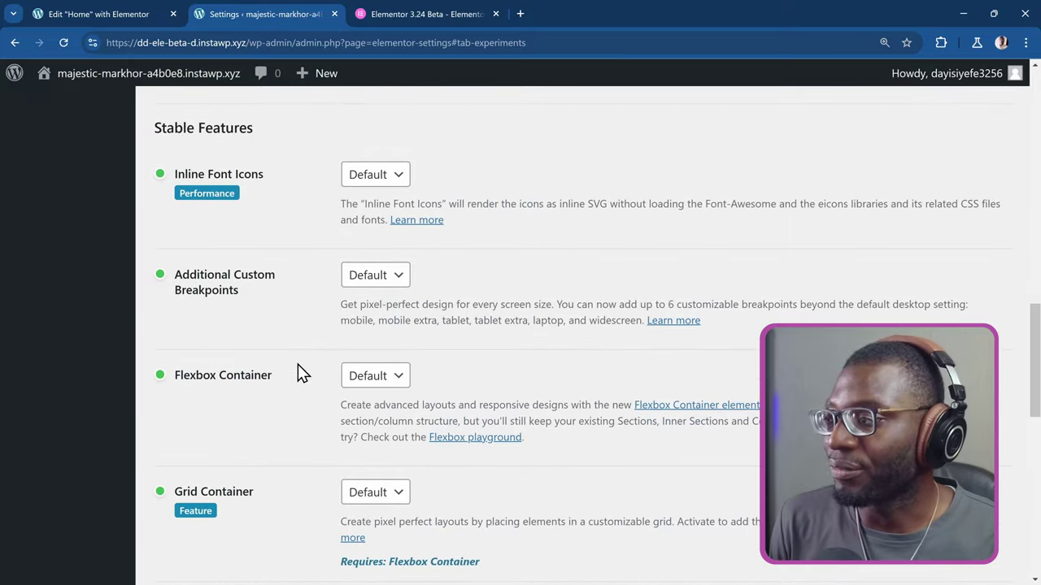
pyautogui.scroll(-1, 298, 285)
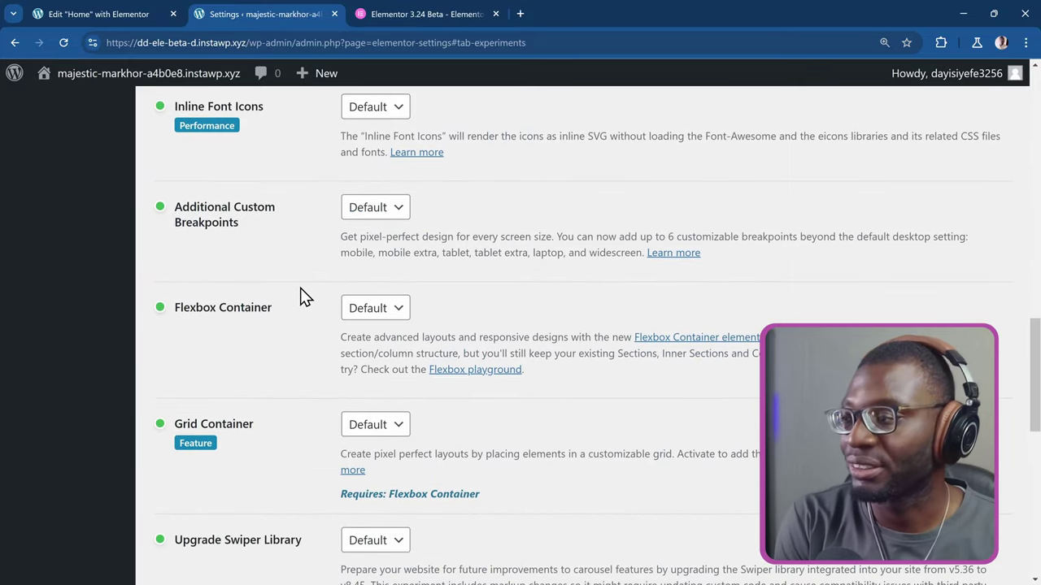
pyautogui.scroll(-2, 300, 290)
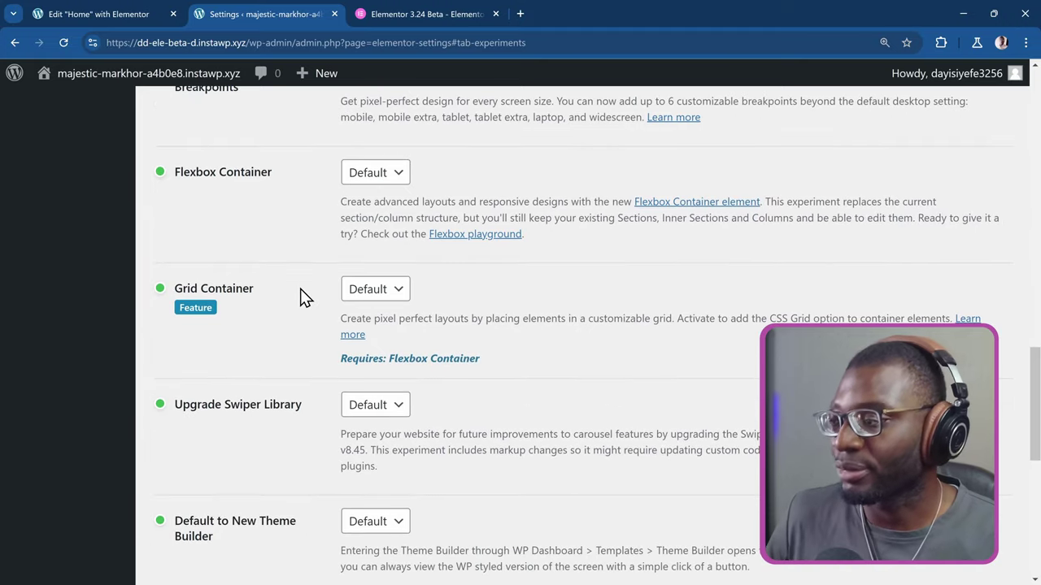